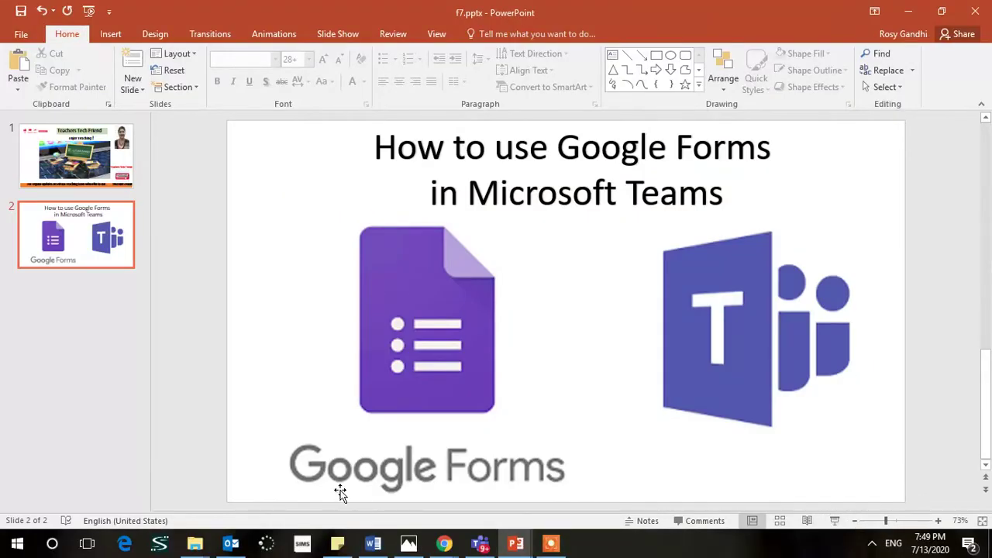
Step: From the Google Drive tab, create a new blank Google Form via New > More > Google Forms
mouse_move(454, 546)
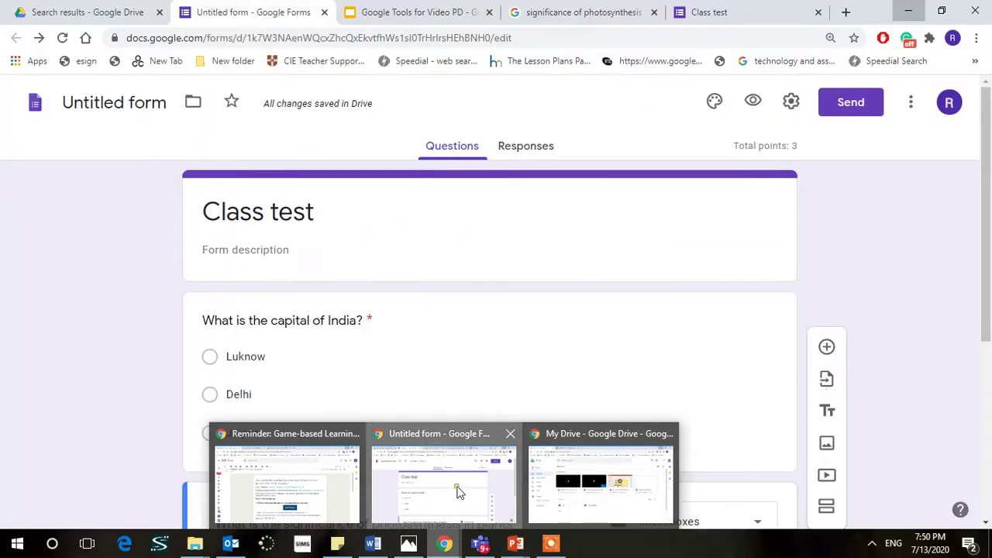
left_click(457, 490)
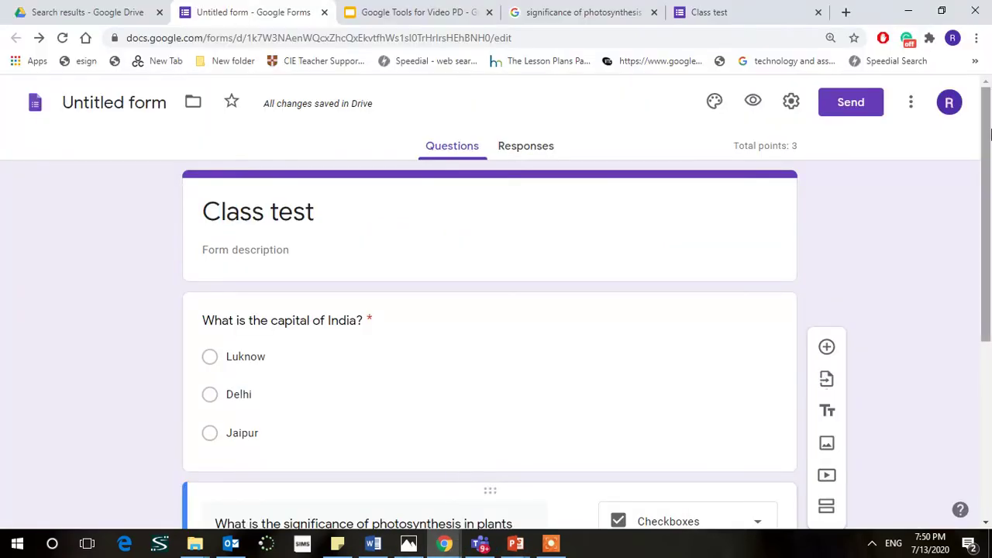
mouse_move(987, 124)
left_mouse_down()
mouse_move(987, 183)
mouse_move(988, 120)
left_mouse_up()
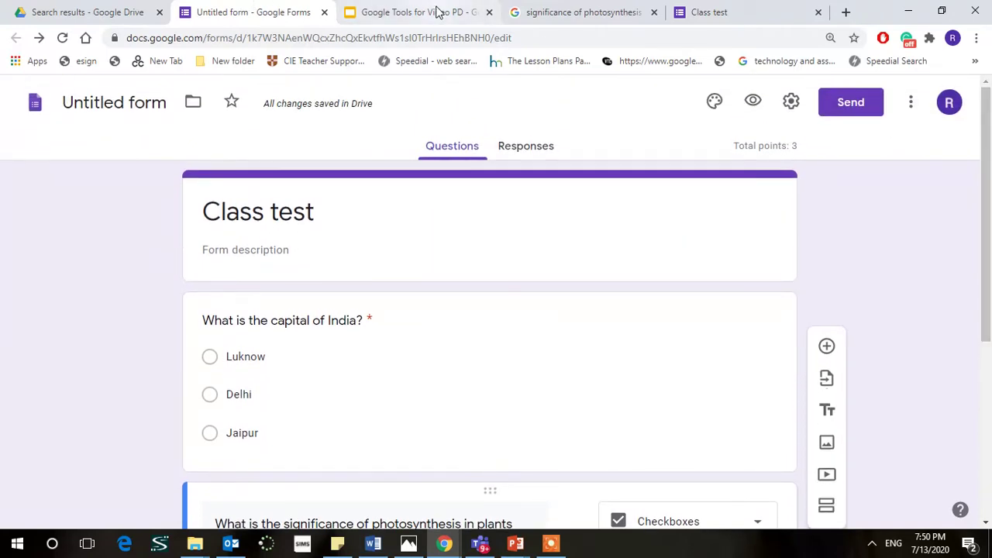
left_click(81, 8)
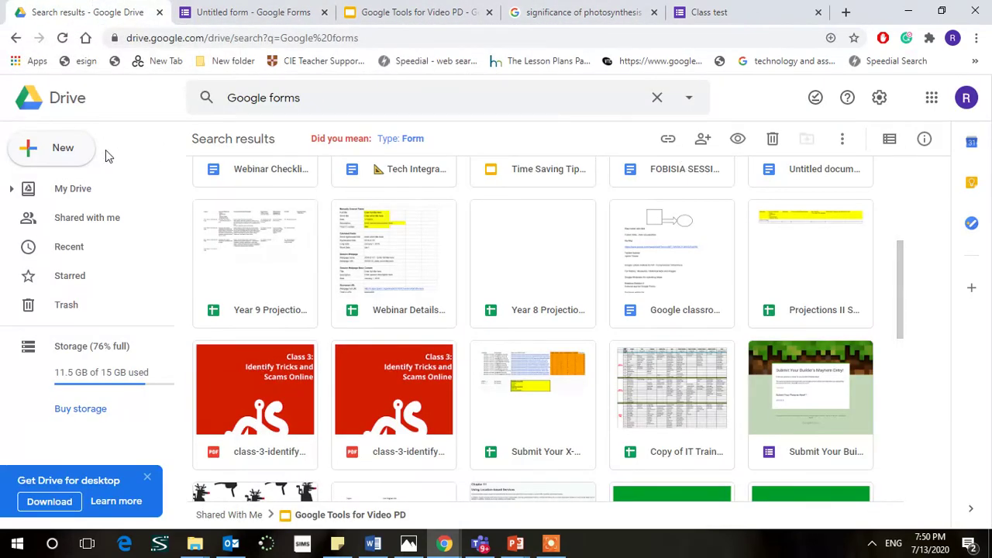
left_click(56, 158)
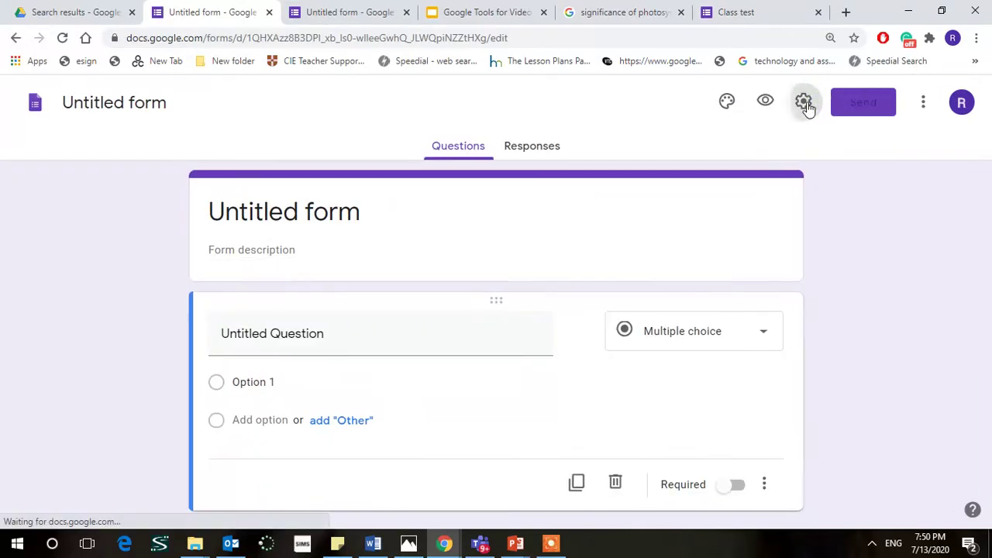
Step: Switch on 'Make this a quiz' in the Quizzes settings, with grades released immediately, and save
left_click(804, 104)
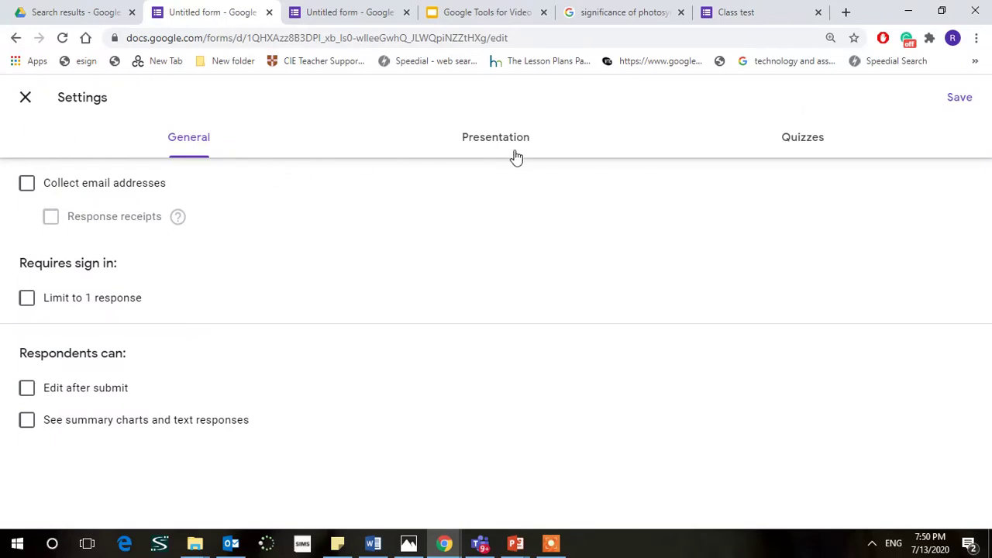
left_click(825, 151)
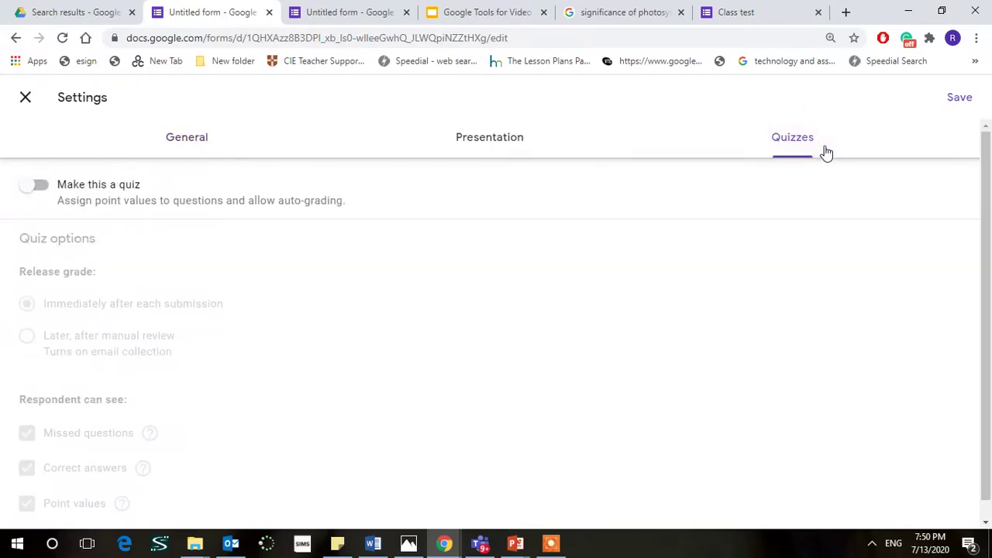
left_click(43, 190)
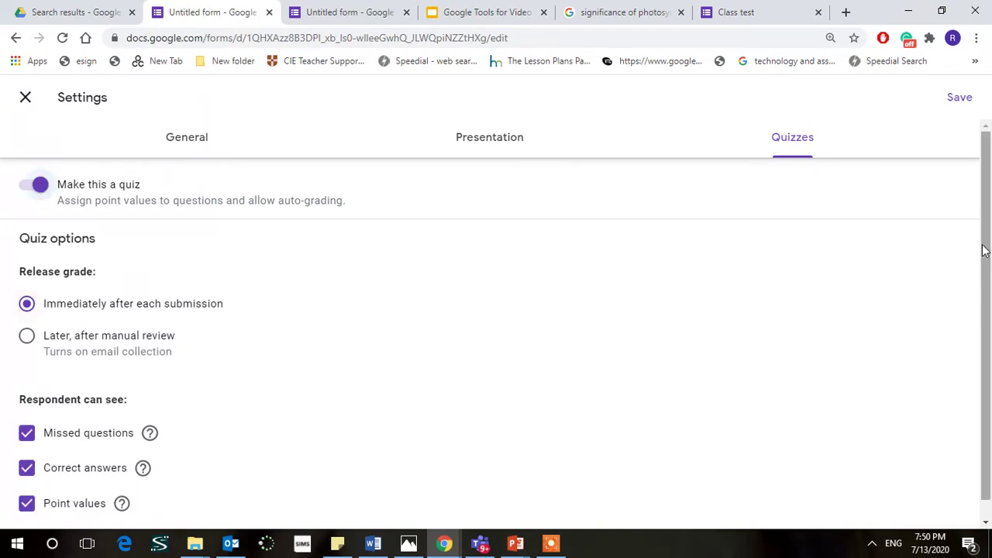
scroll(983, 252, "down", 1)
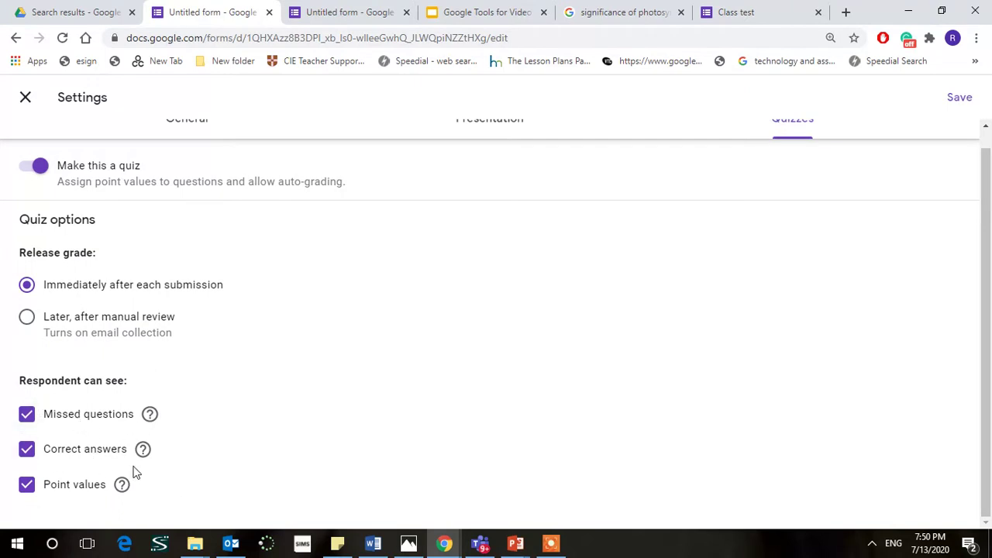
left_click(963, 99)
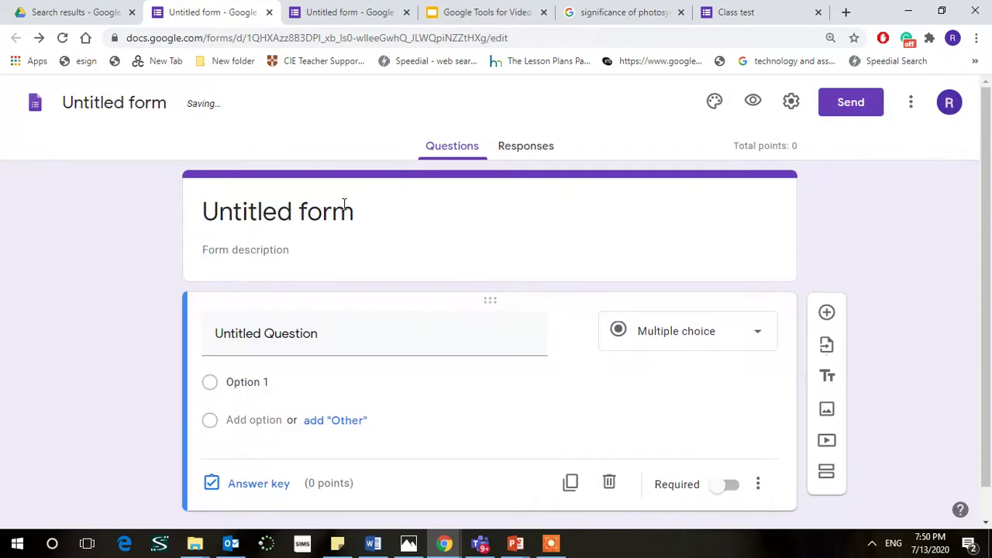
Step: Title the form 'Class Test 9' and rename the form file to match
left_click(344, 207)
type("C")
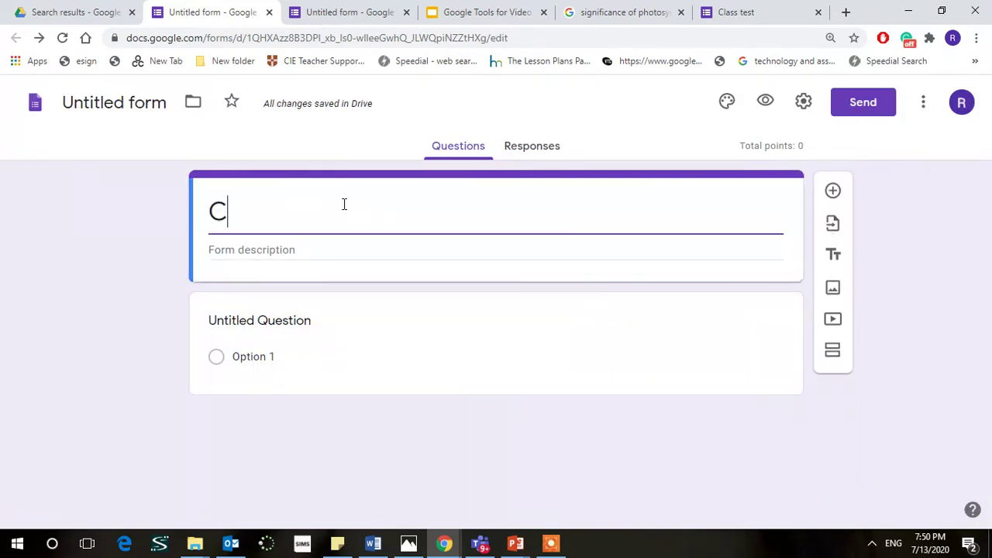
type("lass Test 9")
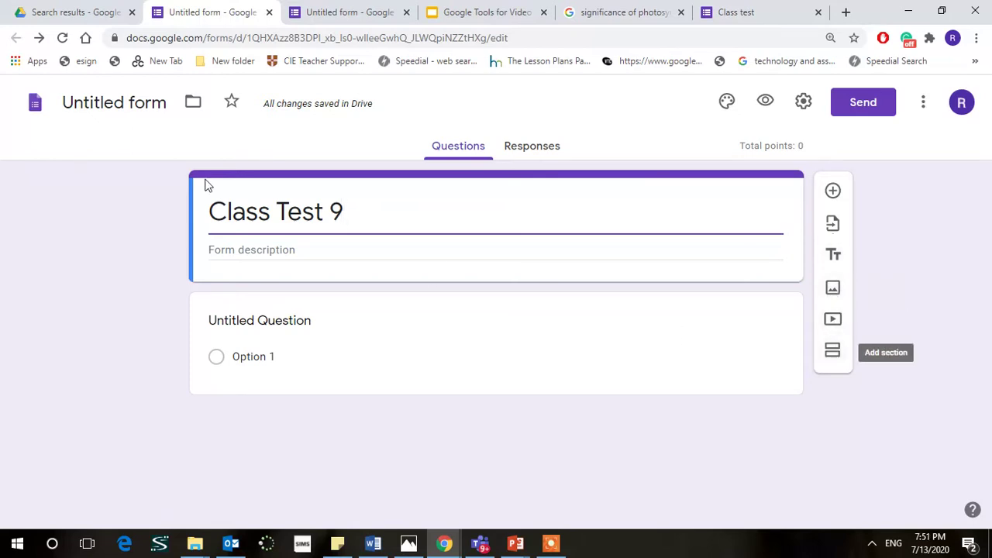
left_click(121, 94)
left_click(405, 108)
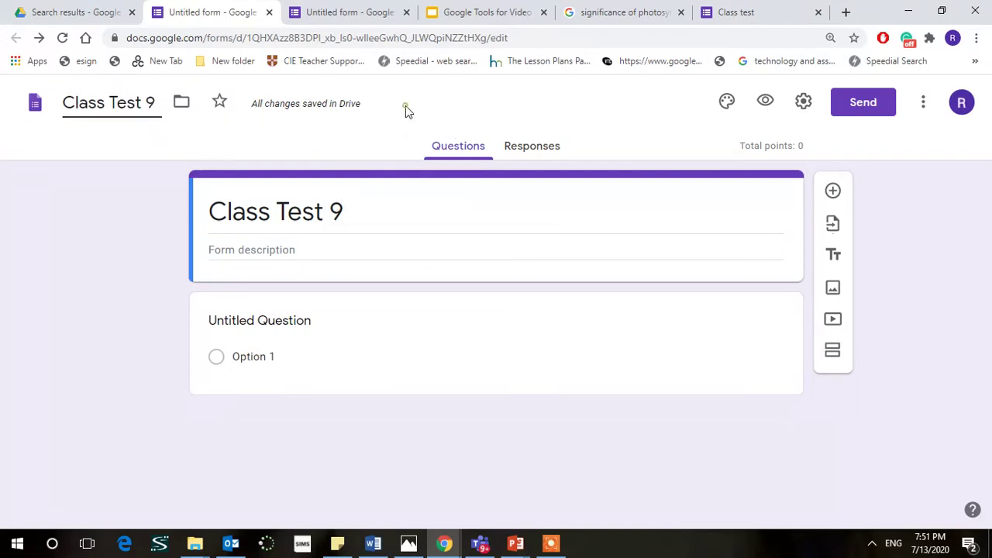
Step: Write the first question 'How many days in a week?' as a multiple-choice question
left_click(267, 320)
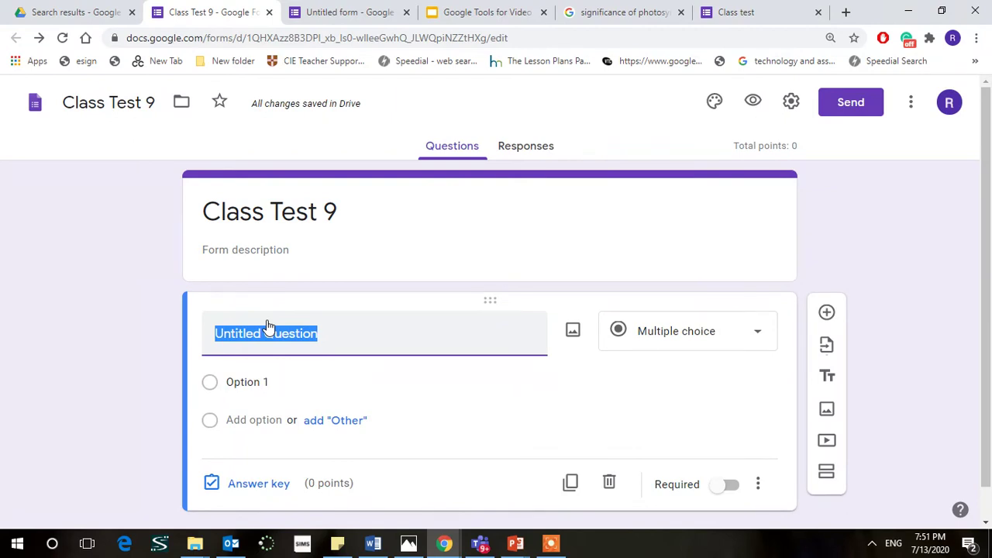
type("H")
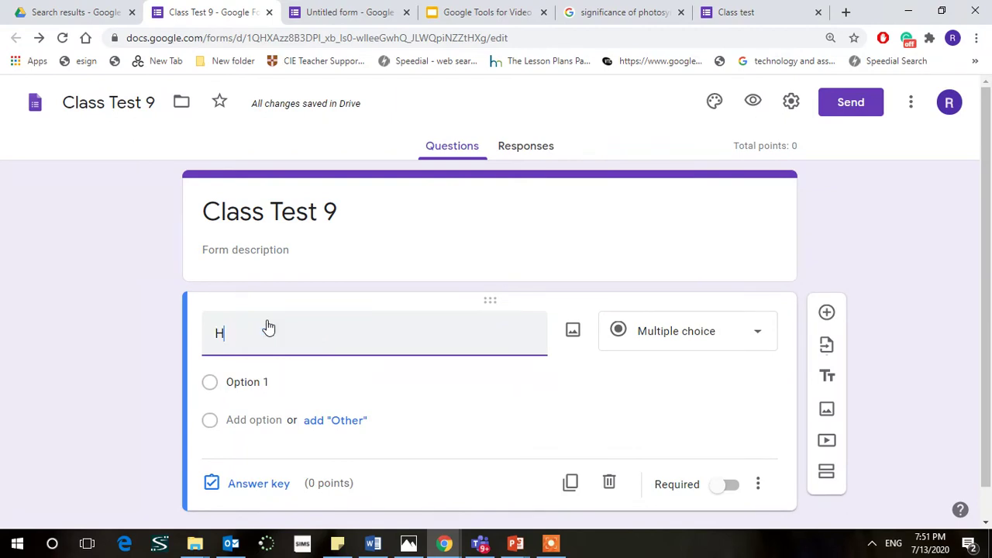
type("ow many days")
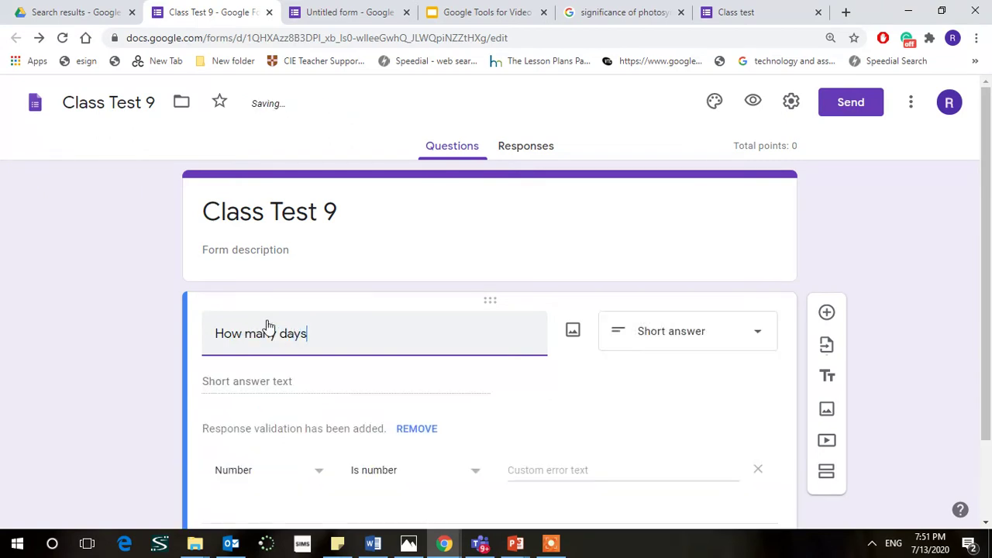
type(" in a week?")
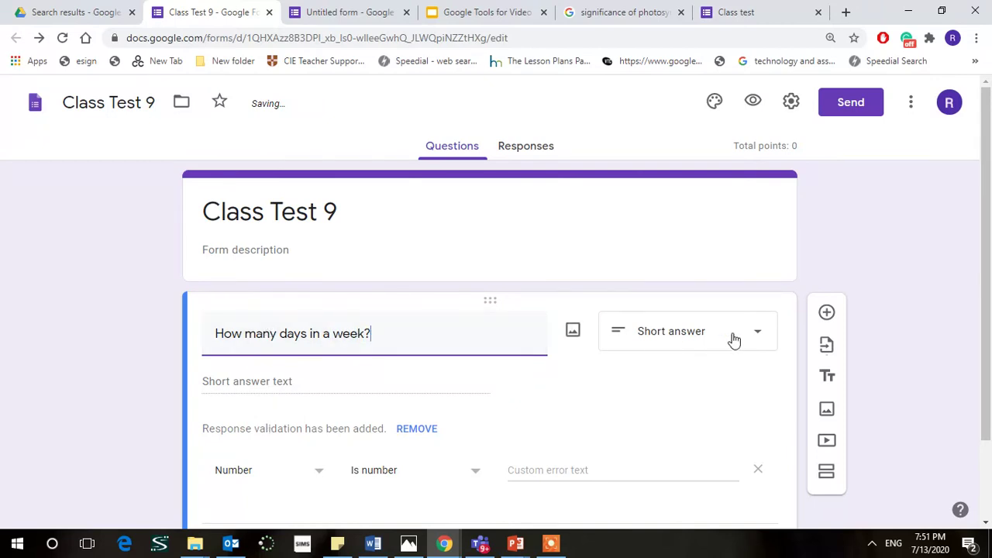
left_click(737, 334)
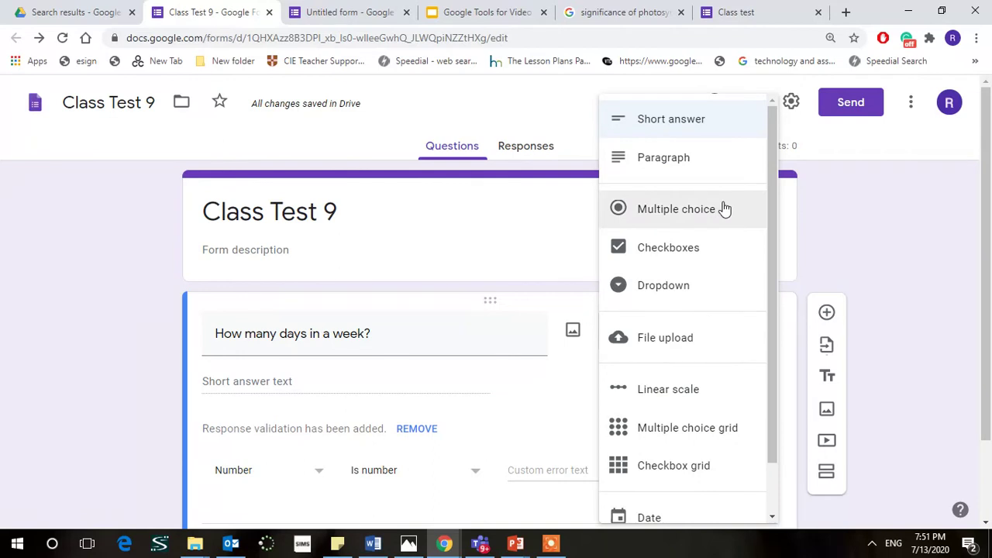
left_click(723, 209)
Step: Enter the answer options 9, 7 and 5
left_click(262, 377)
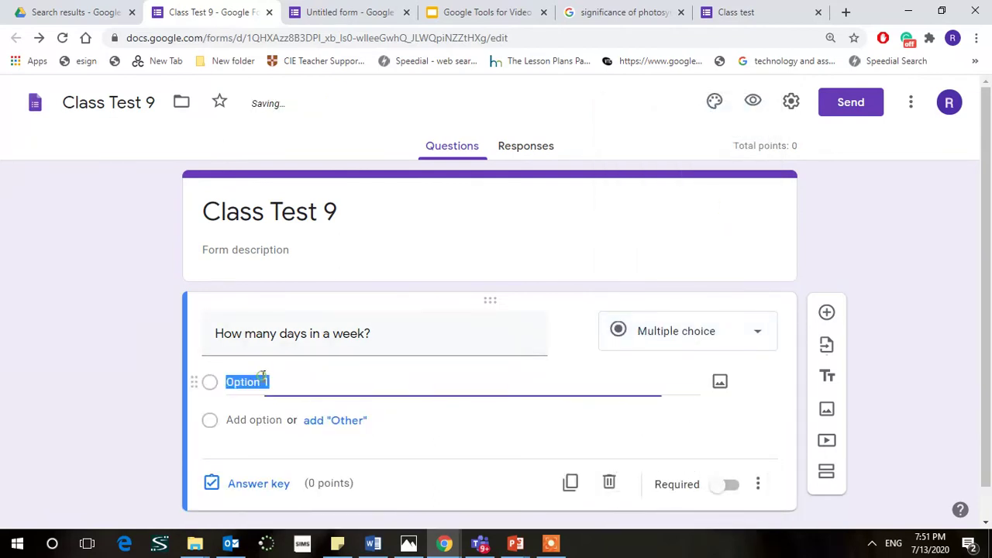
type("9")
left_click(264, 421)
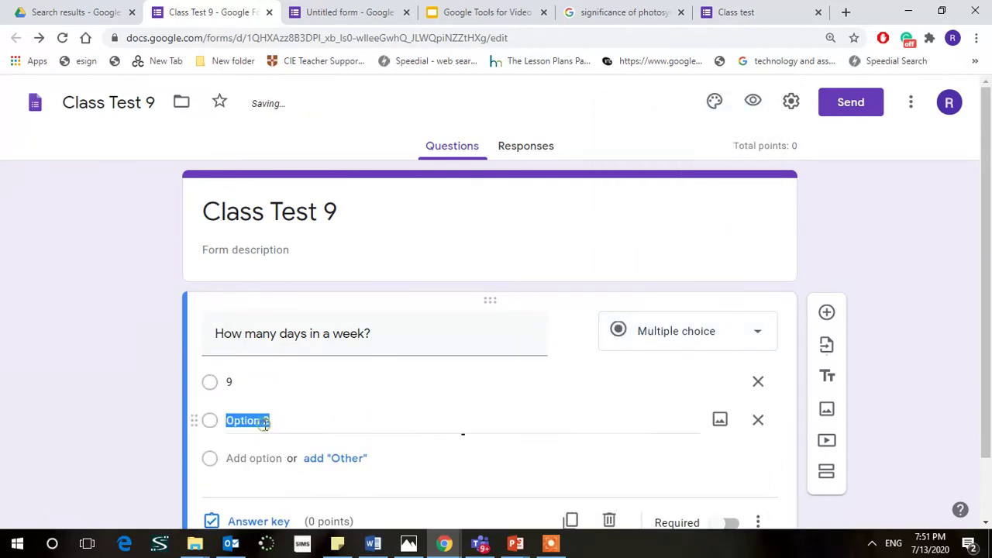
type("7")
left_click(269, 457)
type("5")
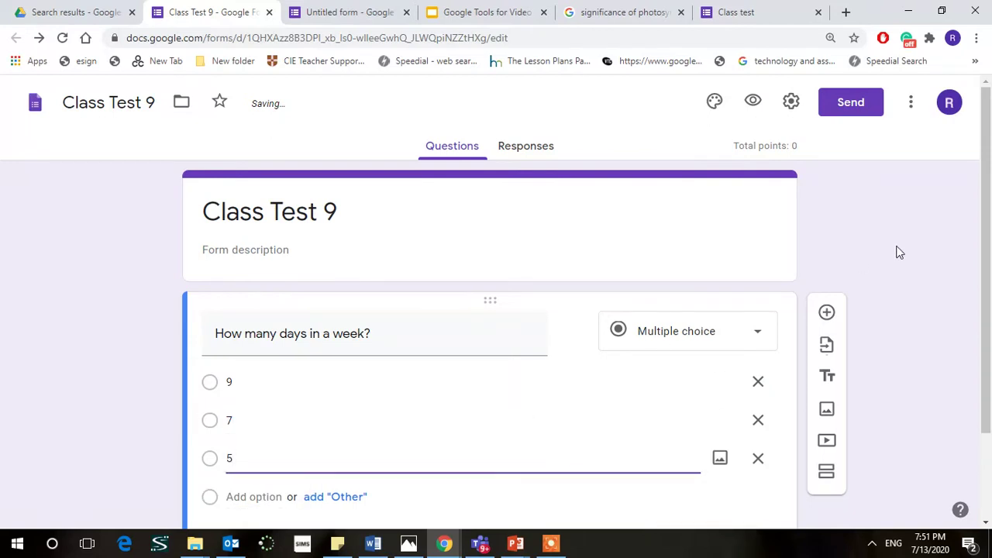
scroll(620, 357, "down", 2)
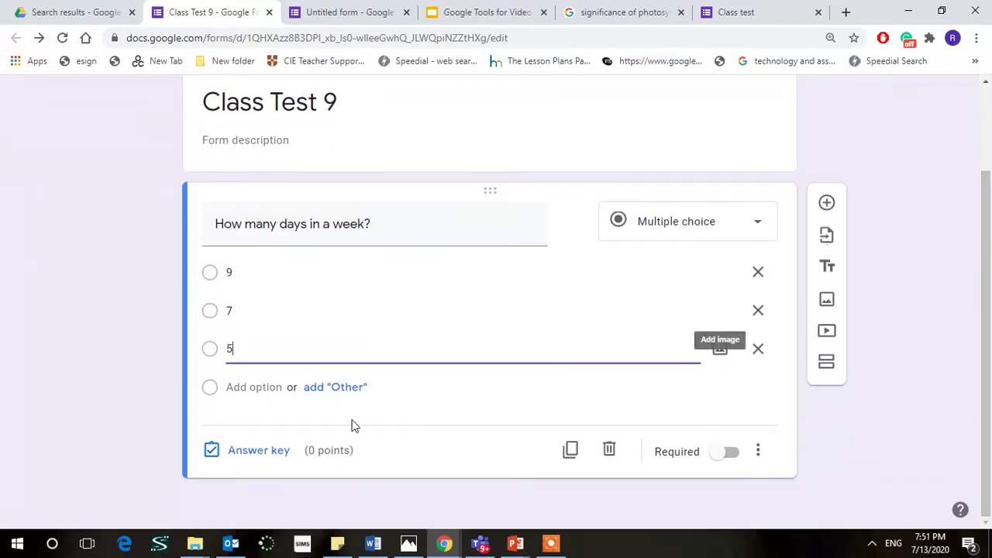
Step: In the answer key, mark 7 as correct and save 'Good' as incorrect-answer feedback
left_click(283, 459)
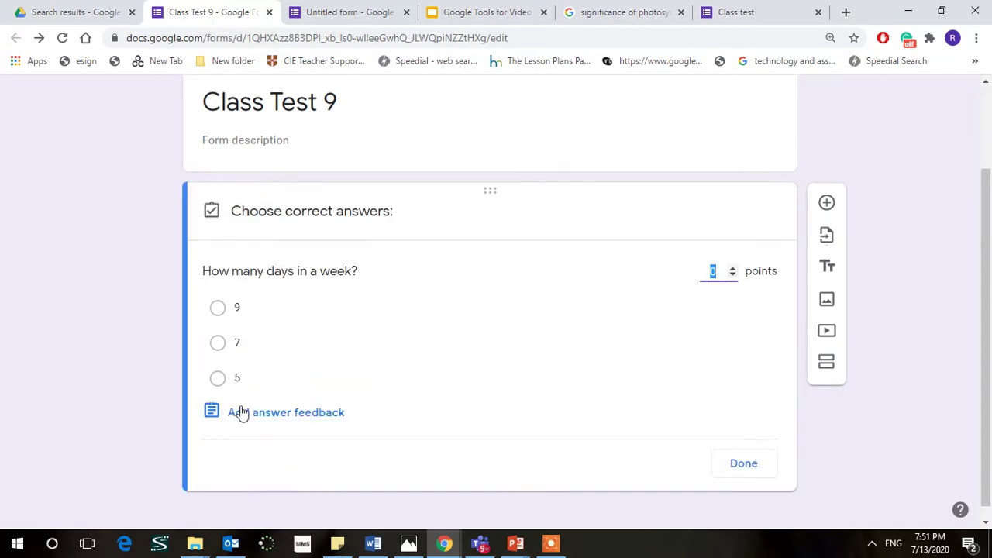
left_click(234, 353)
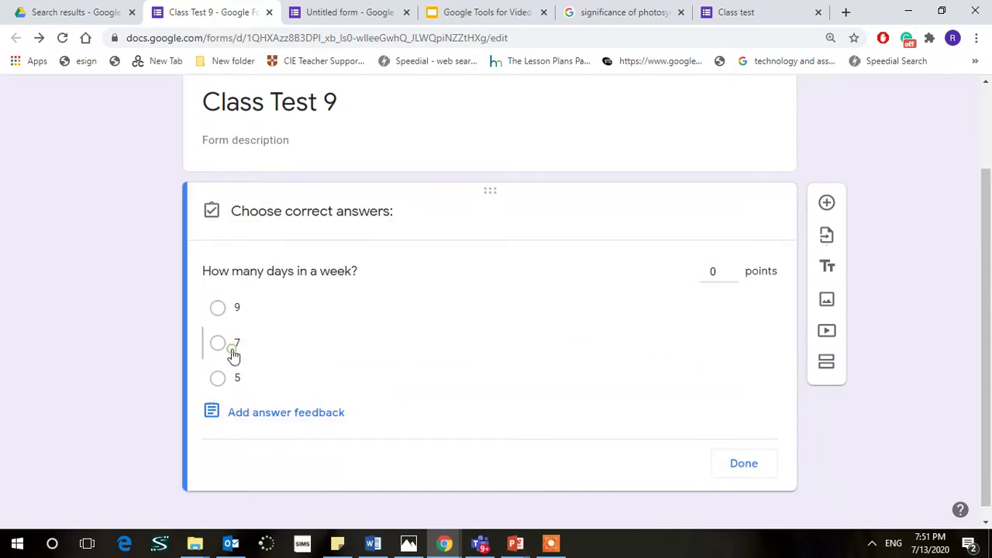
left_click(281, 413)
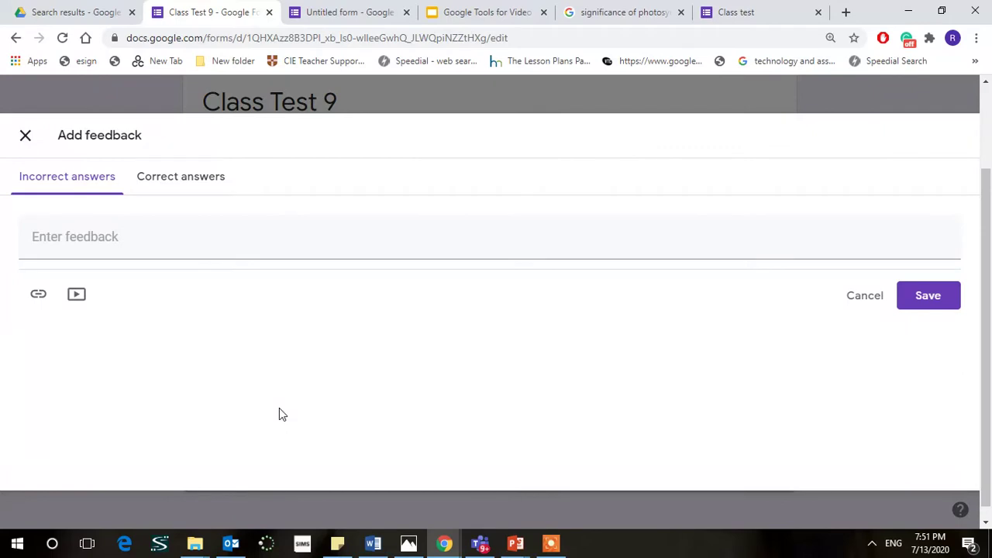
left_click(187, 232)
type("Go")
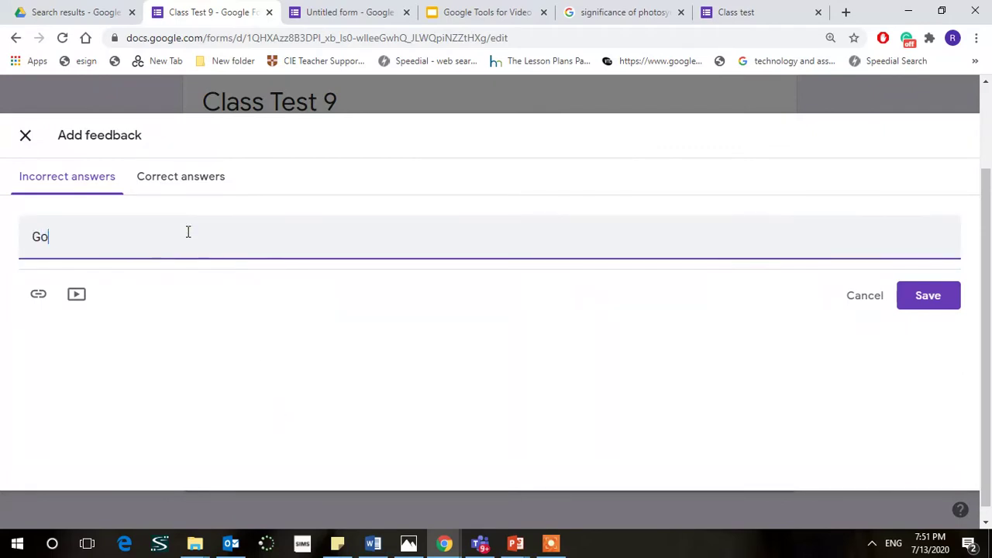
type("od")
left_click(923, 292)
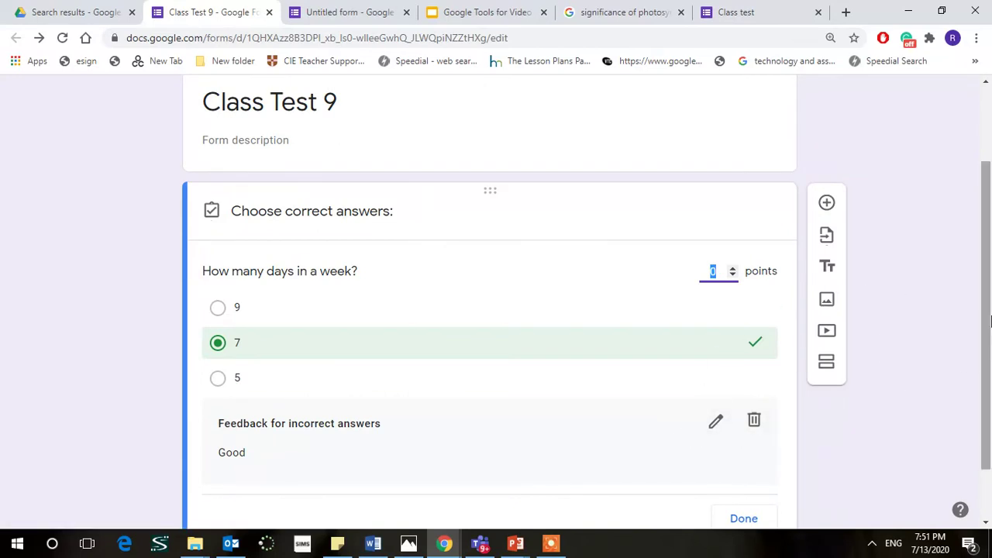
scroll(989, 322, "down", 1)
left_click(743, 458)
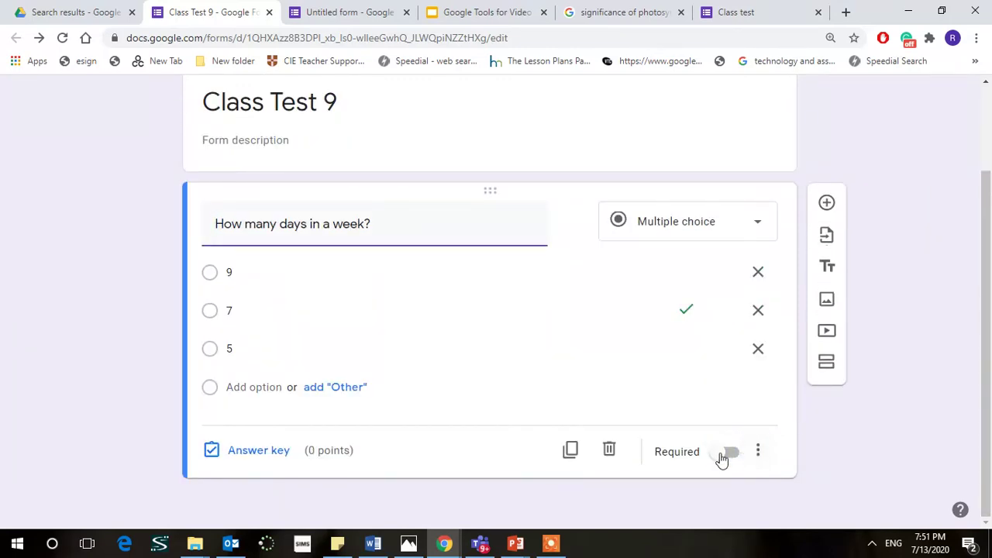
Step: Make the week question required and add a new checkbox question below it
left_click(732, 456)
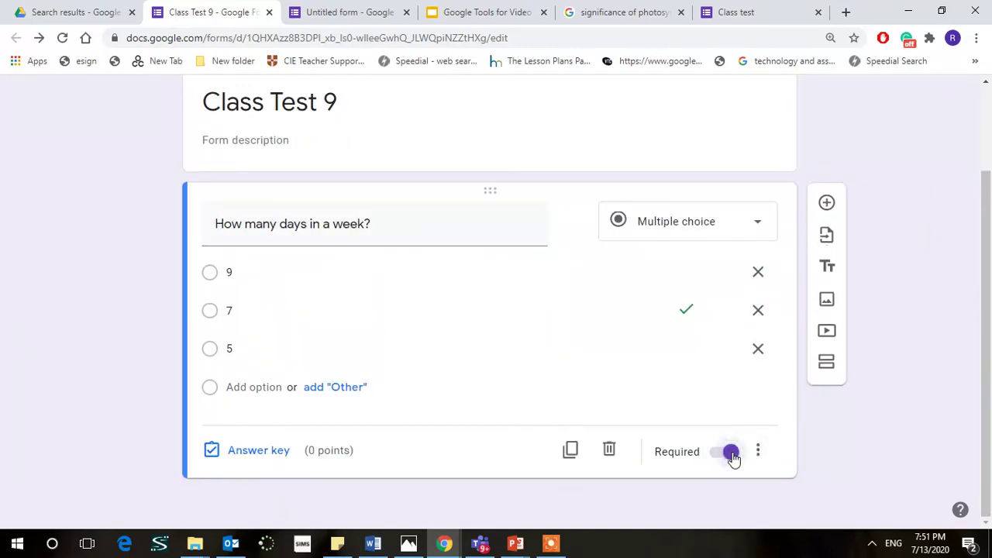
left_click(826, 202)
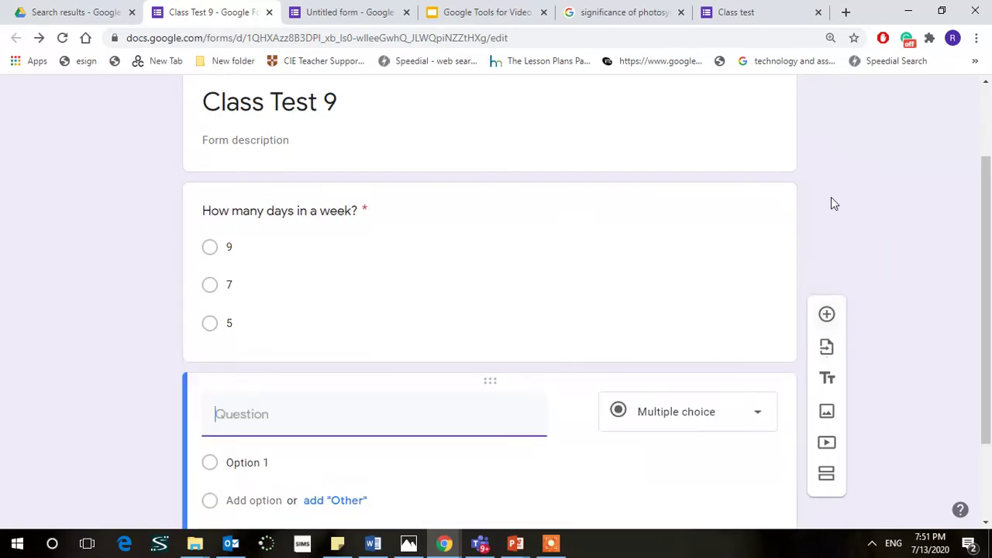
left_click(768, 415)
left_click(728, 247)
scroll(931, 225, "down", 2)
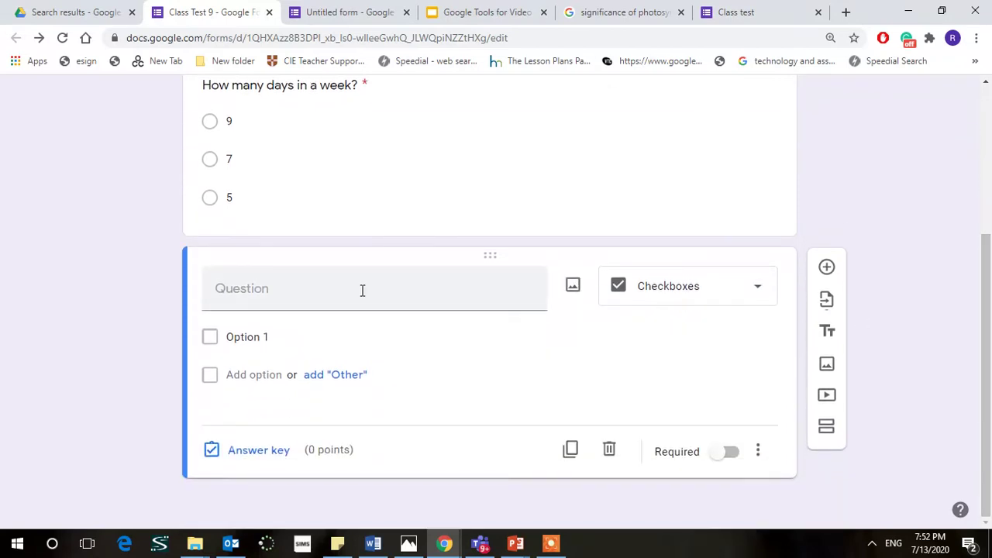
Step: Enter the question text 'What is Coronvirus'
left_click(295, 306)
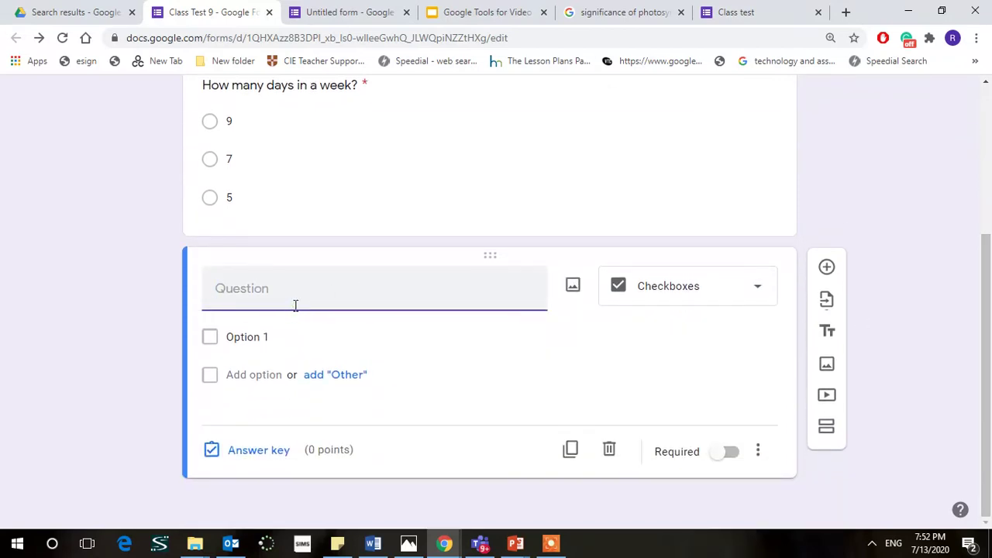
type("I")
key("BackSpace")
type("What is Coronvirus?")
Step: Add the choices Virus, Diesease, Hardware and software
left_click(262, 336)
type("Virus")
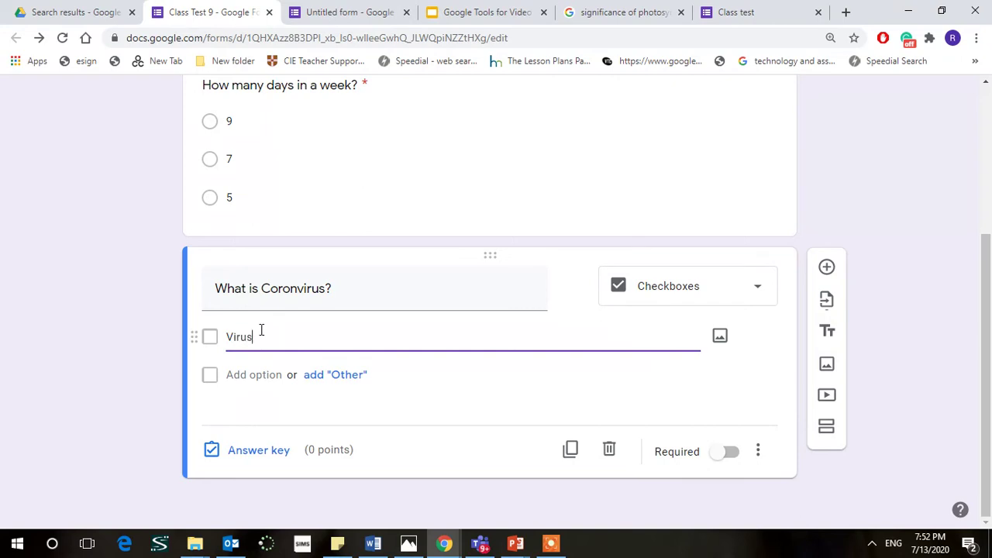
left_click(261, 375)
type("Diesea")
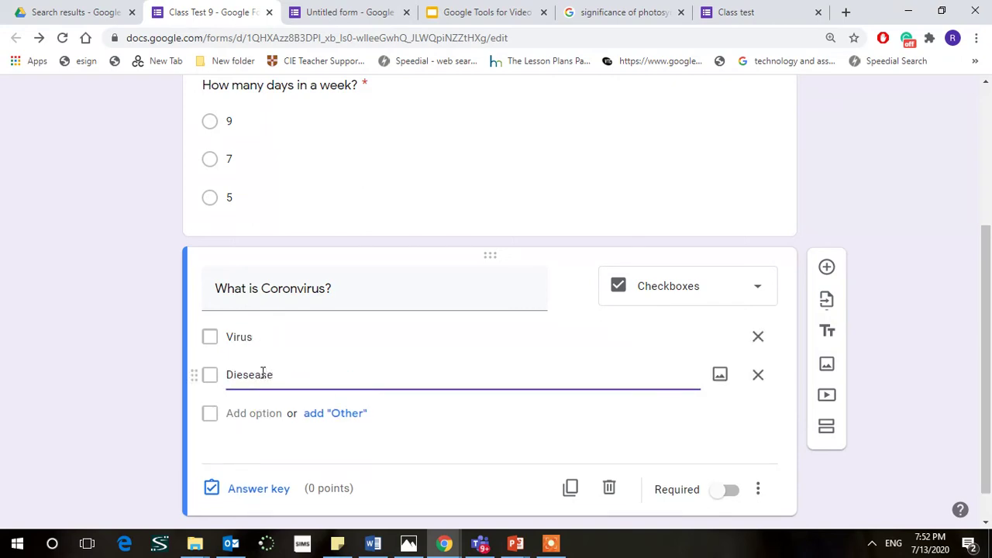
type("se")
left_click(267, 424)
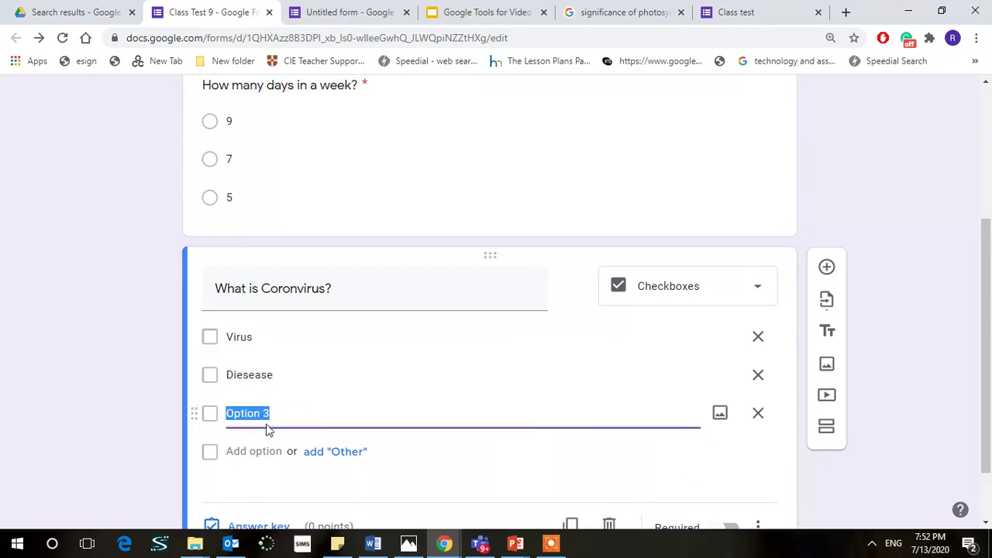
type("Hardware")
left_click(272, 452)
type("software")
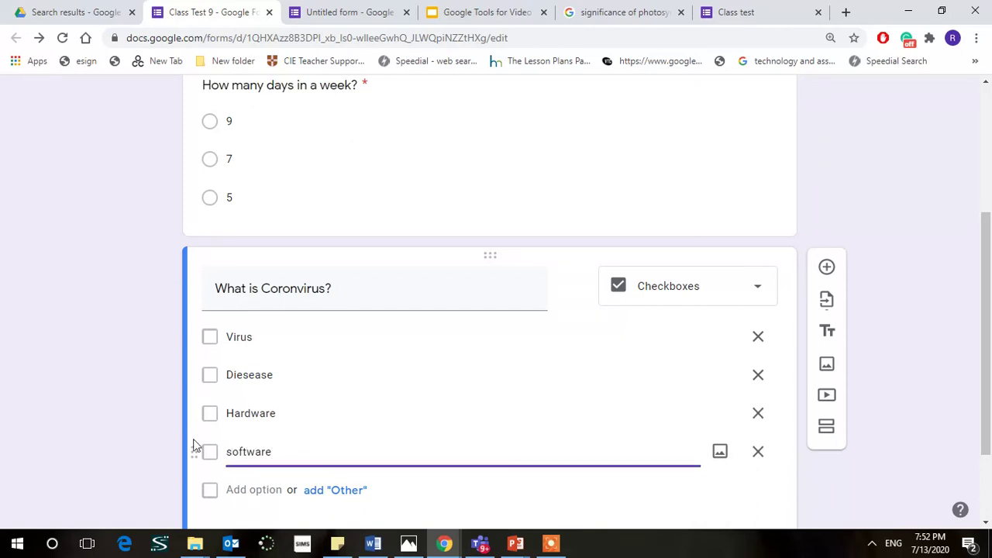
scroll(990, 290, "down", 2)
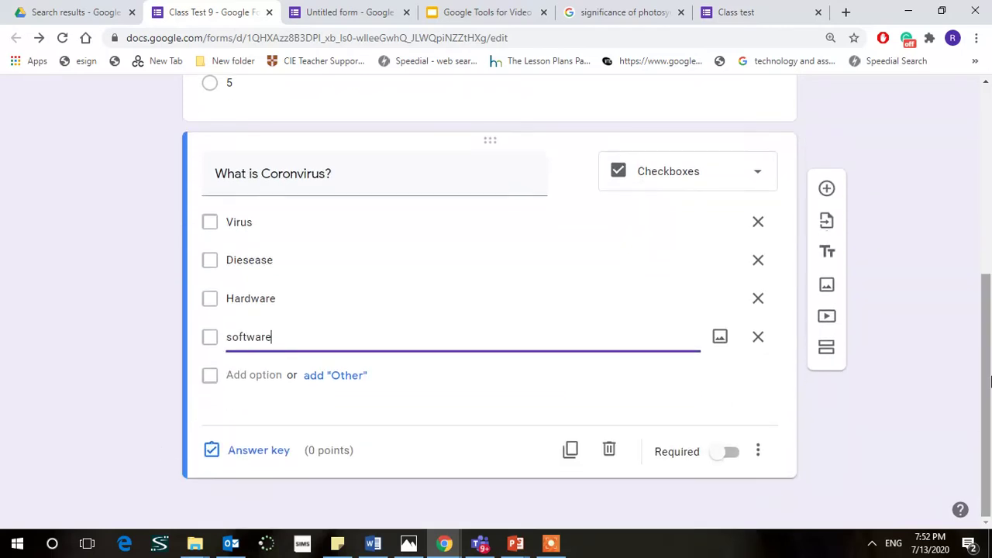
Step: Mark Virus and Diesease correct for the Coronvirus question and make it worth 2 points
left_click(250, 452)
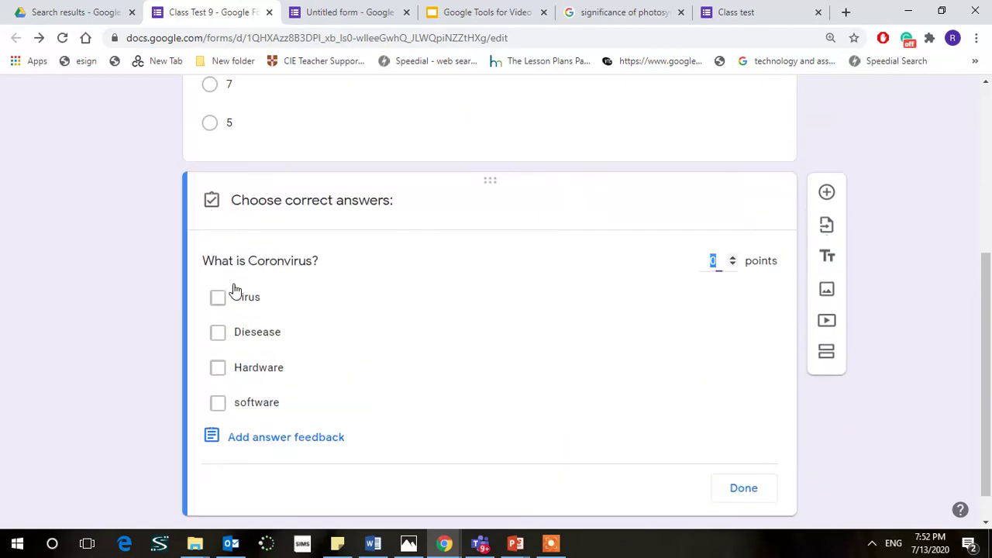
left_click(221, 305)
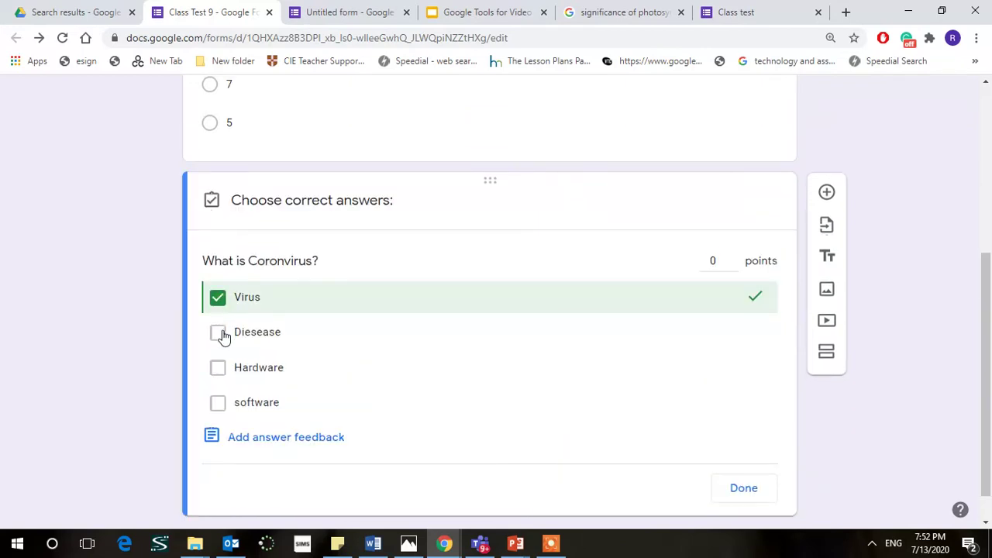
left_click(219, 331)
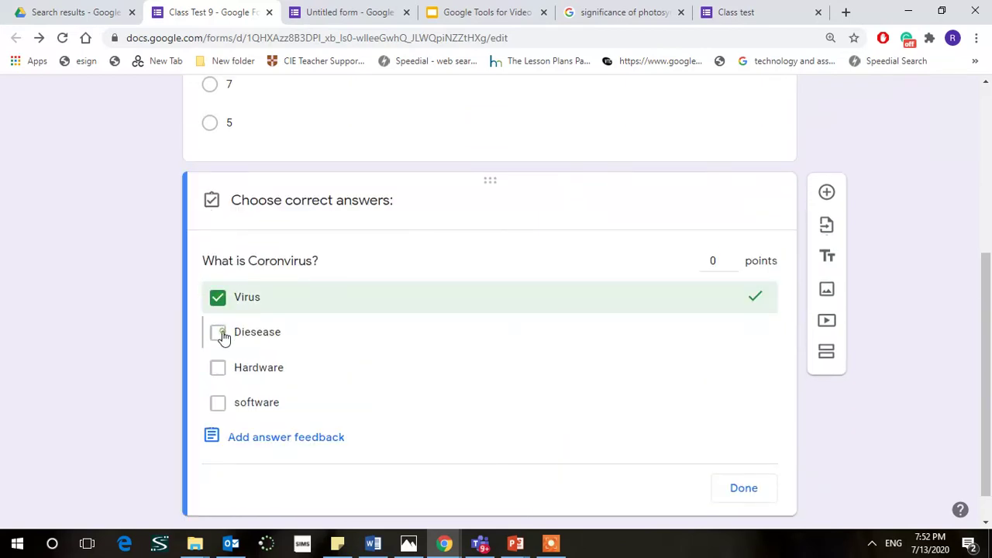
left_click(733, 259)
left_click(733, 259)
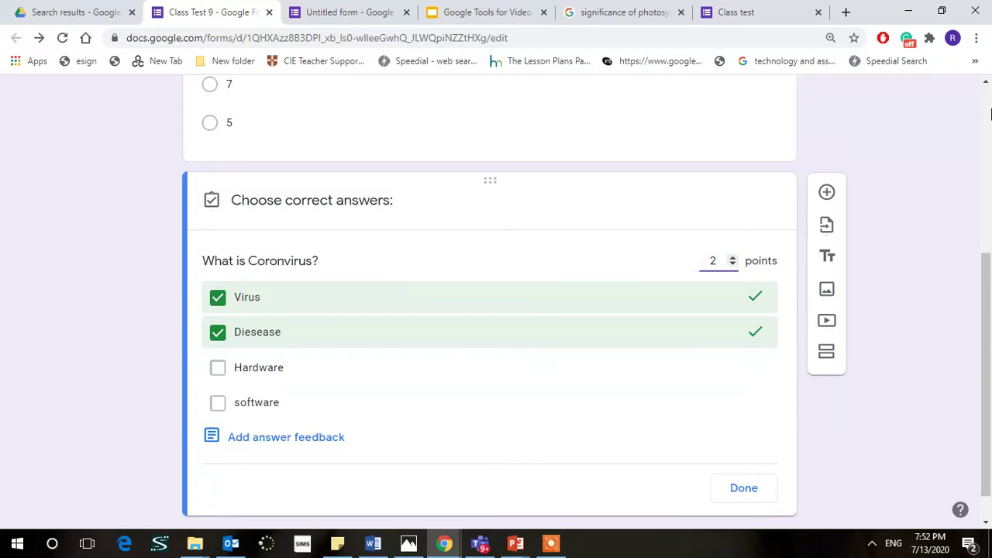
Step: Give the days-in-a-week question 1 point in its answer key
scroll(986, 82, "up", 5)
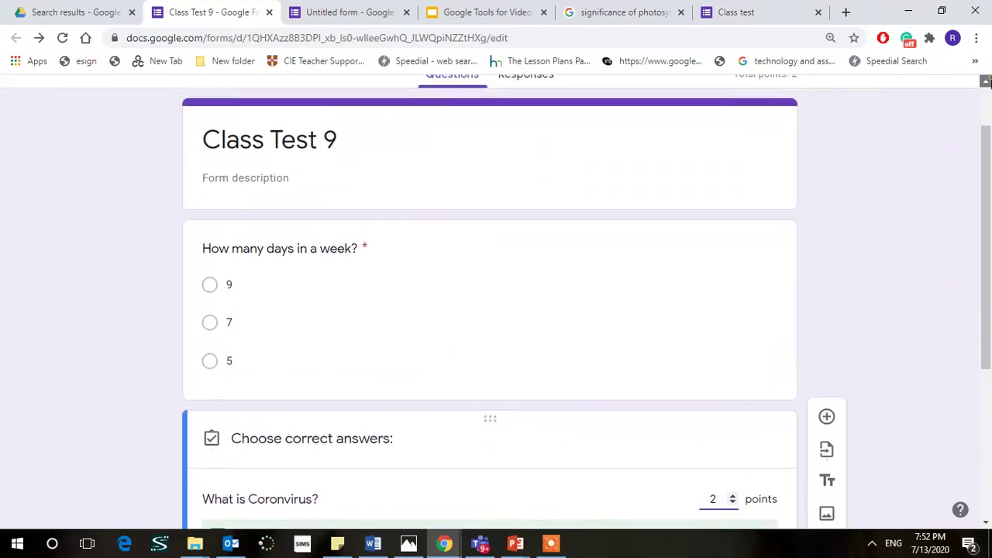
left_click(706, 336)
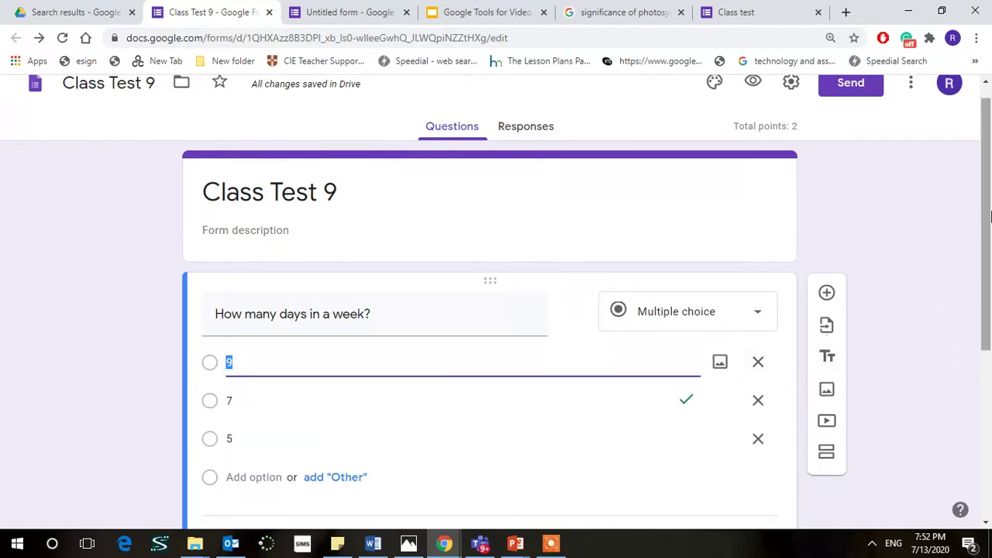
left_click_drag(990, 215, 990, 279)
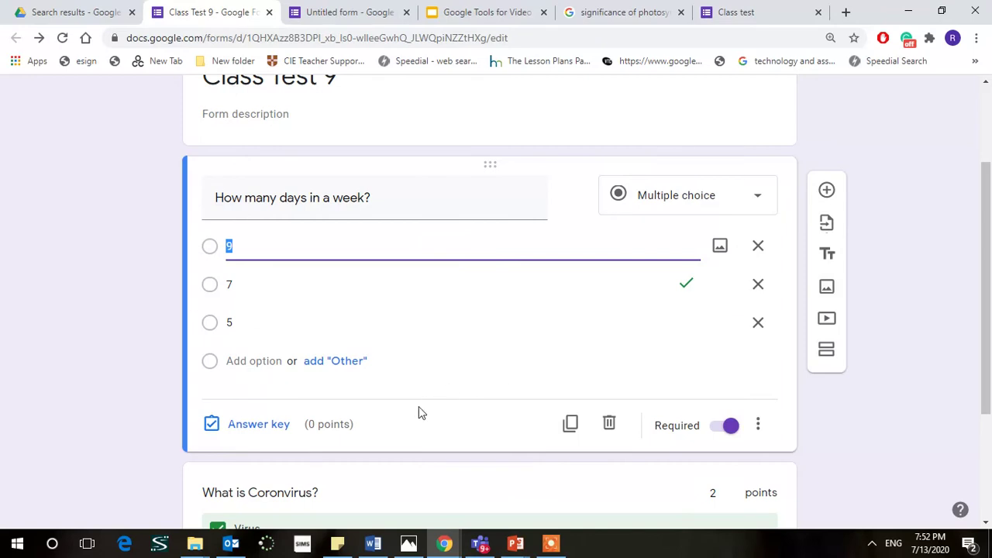
left_click(253, 438)
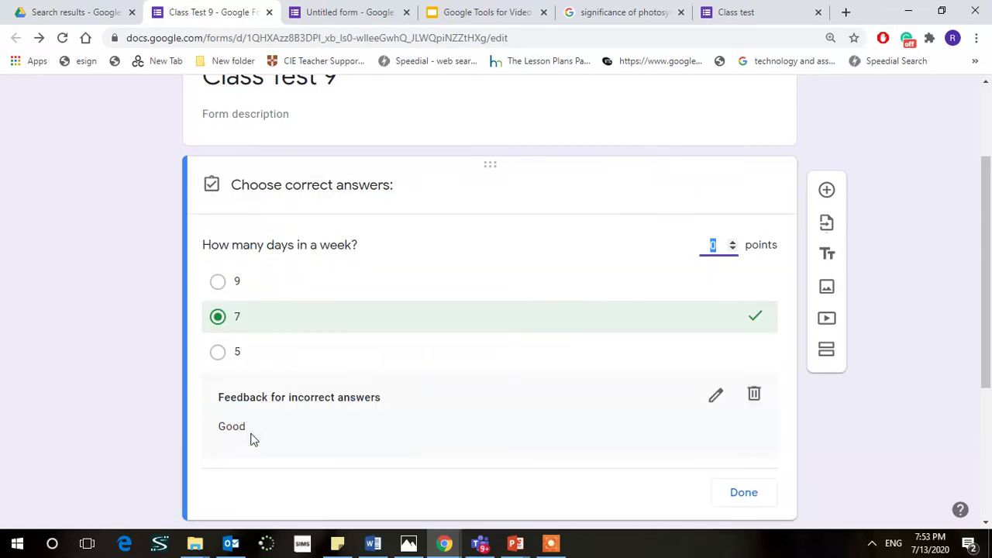
left_click(733, 242)
left_click(744, 492)
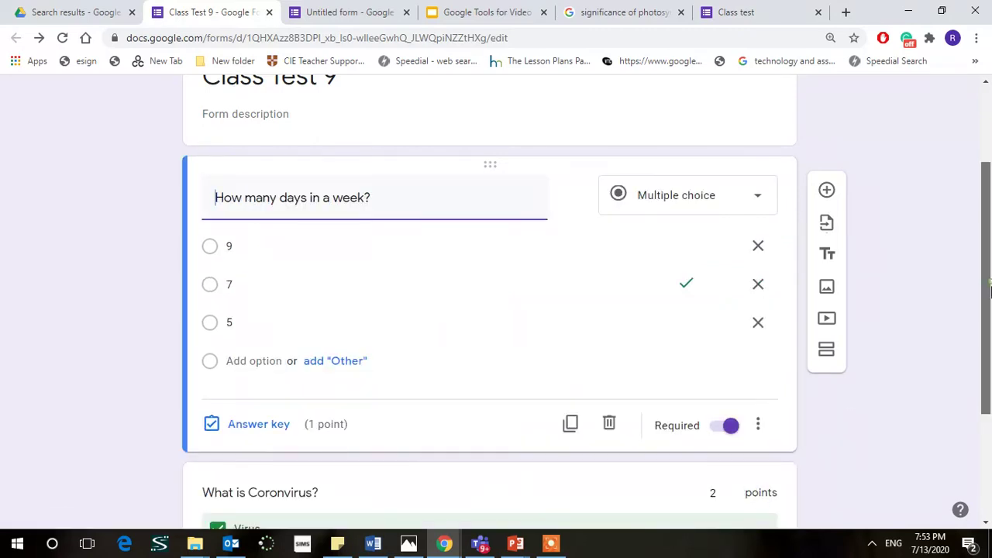
left_click_drag(986, 325, 986, 442)
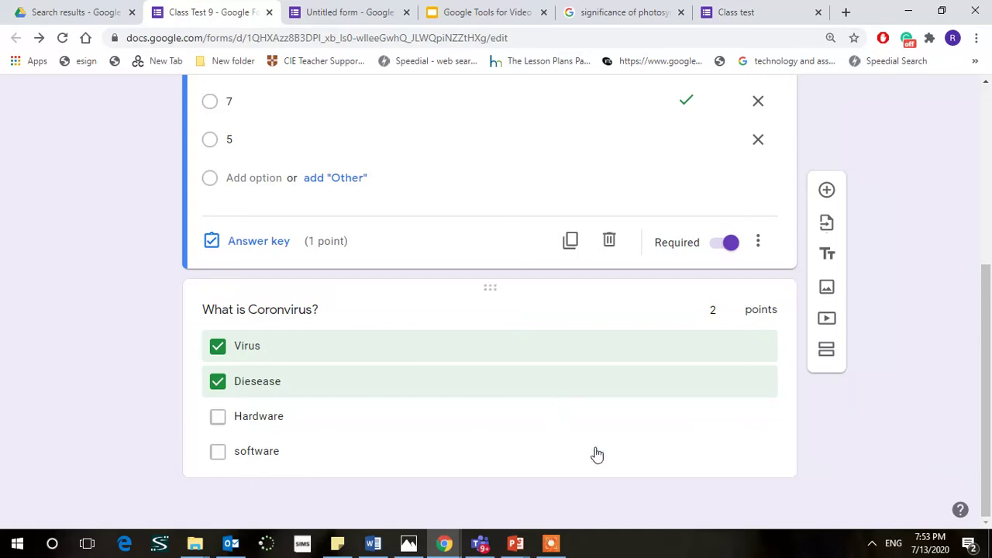
Step: Add a new question and set its type to Dropdown
left_click(826, 192)
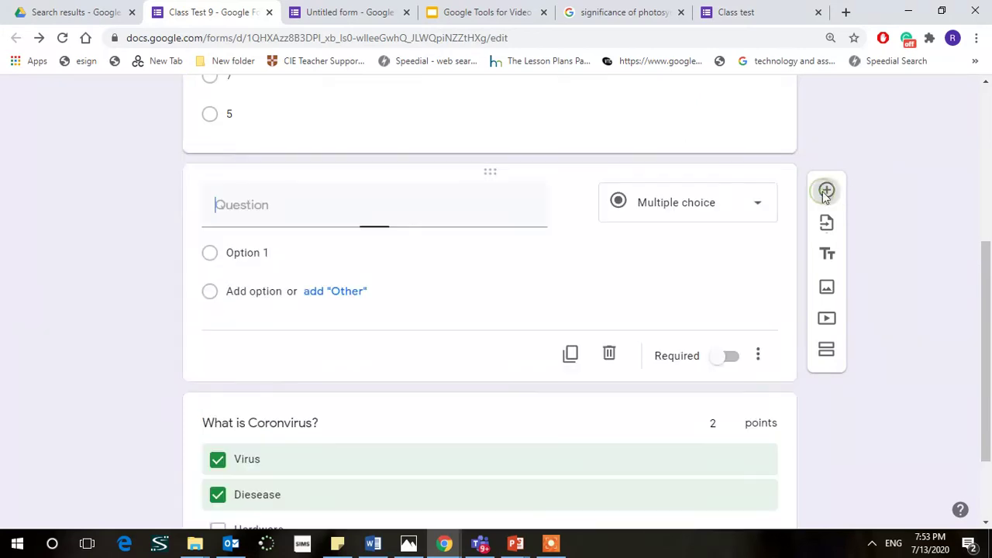
left_click_drag(988, 301, 988, 358)
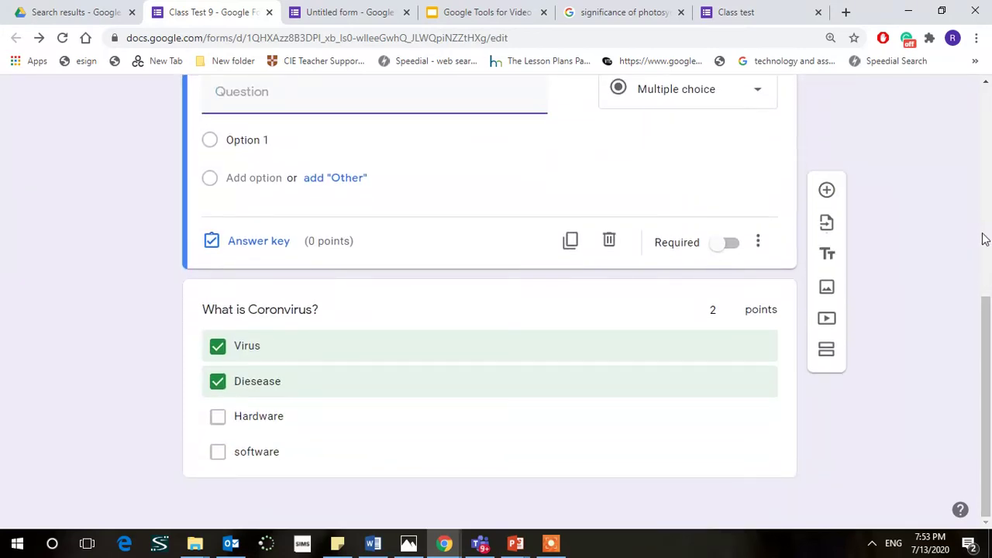
left_click_drag(988, 314, 980, 209)
left_click(978, 209)
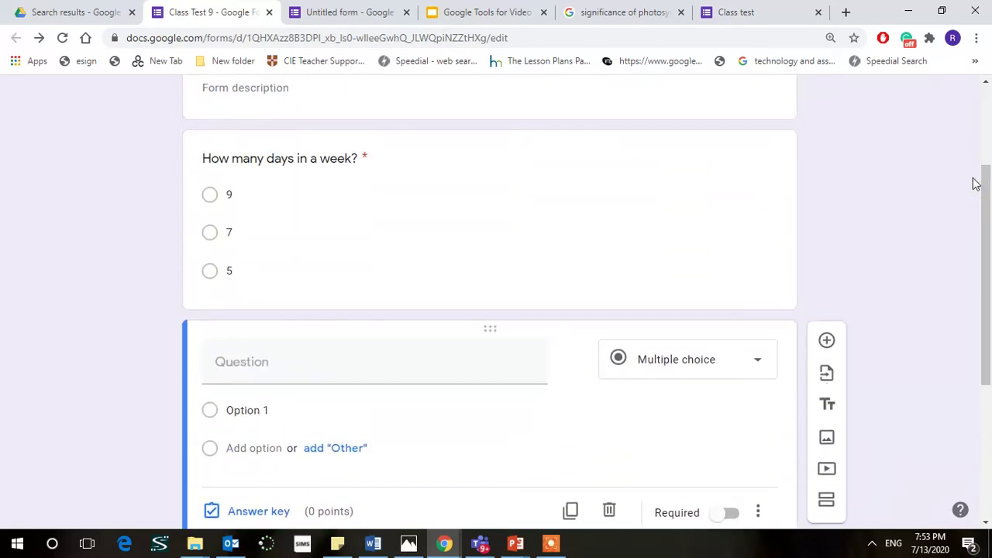
left_click(757, 375)
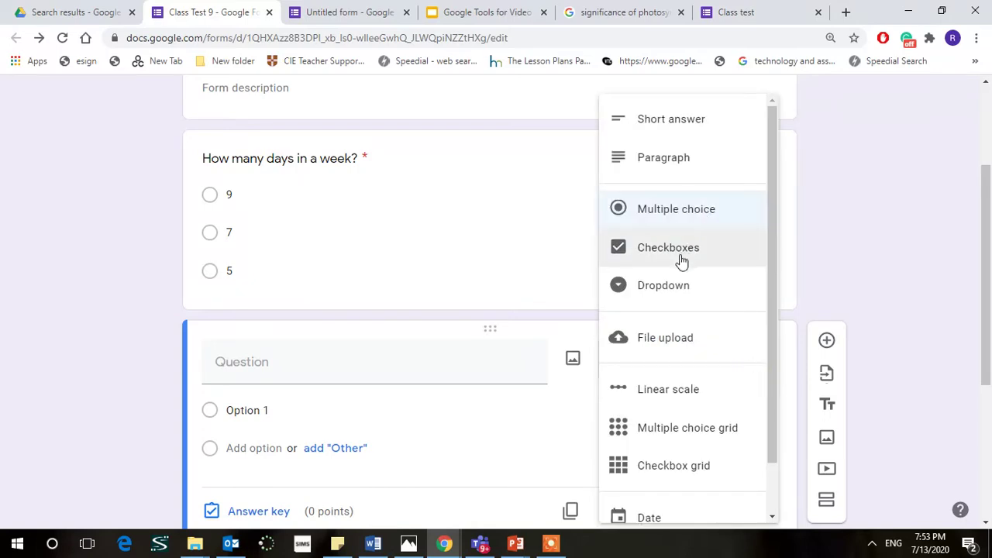
left_click(672, 287)
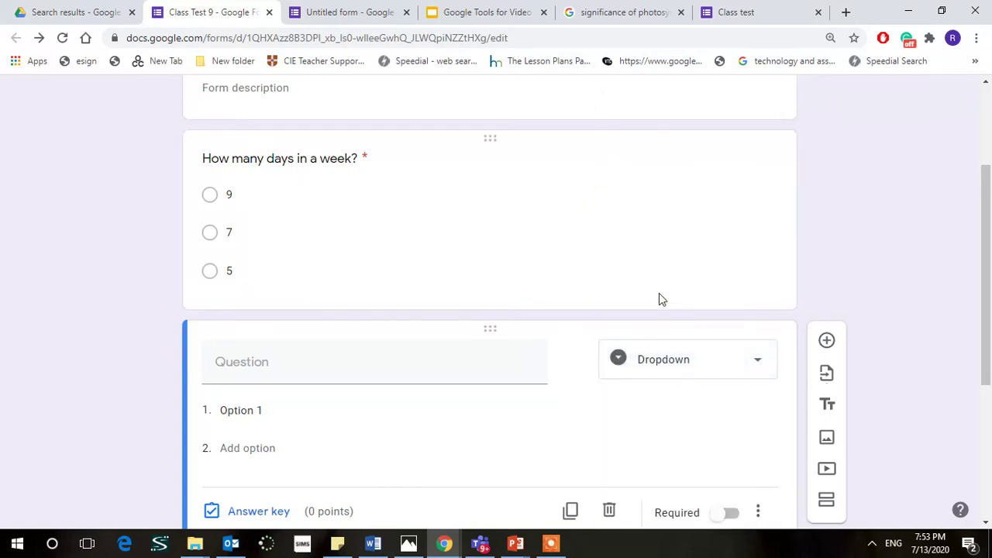
Step: Enter the question text 'How is photosynthesis helpful?', keeping it a dropdown
left_click(342, 358)
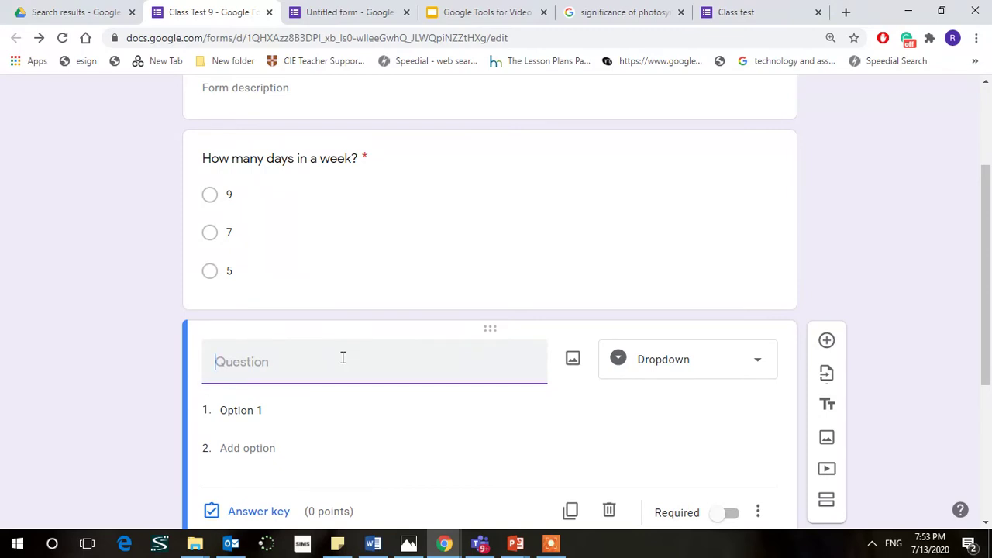
type("W")
key("BackSpace")
type("How is photosynt")
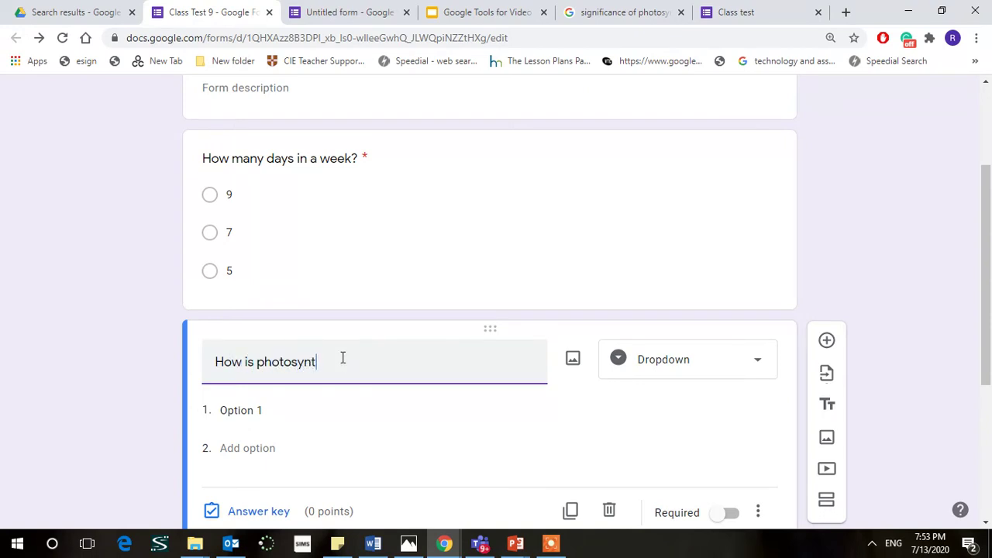
type("hesis helpfu")
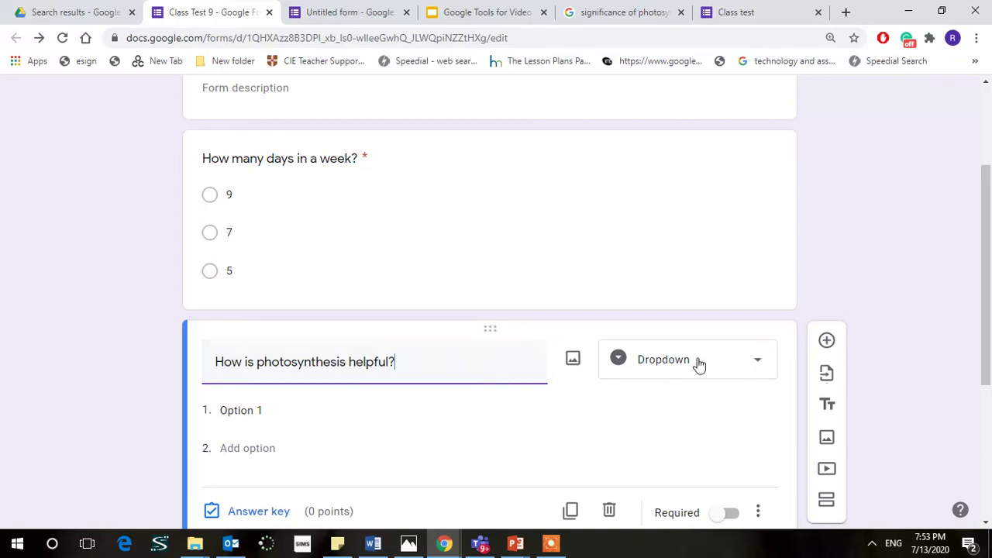
left_click(757, 358)
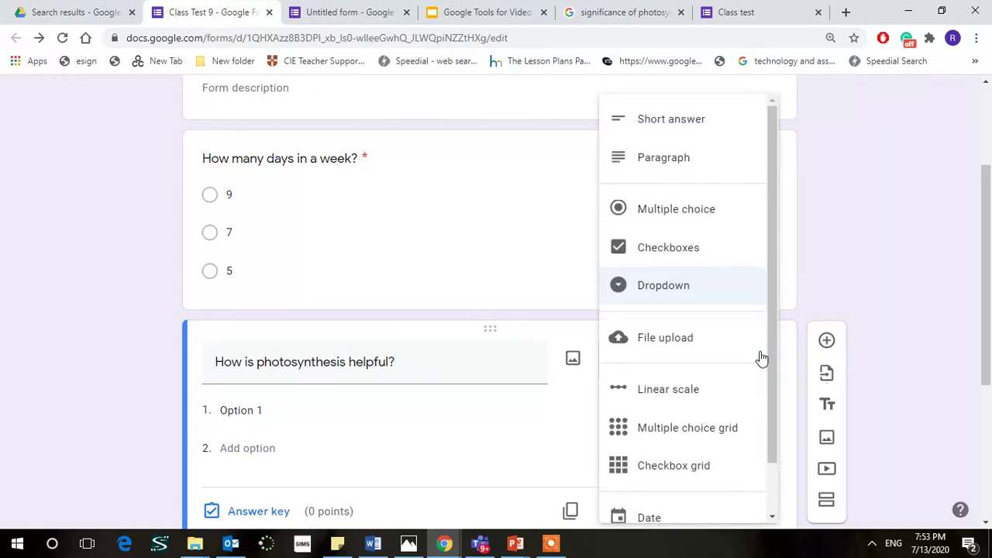
left_click(407, 437)
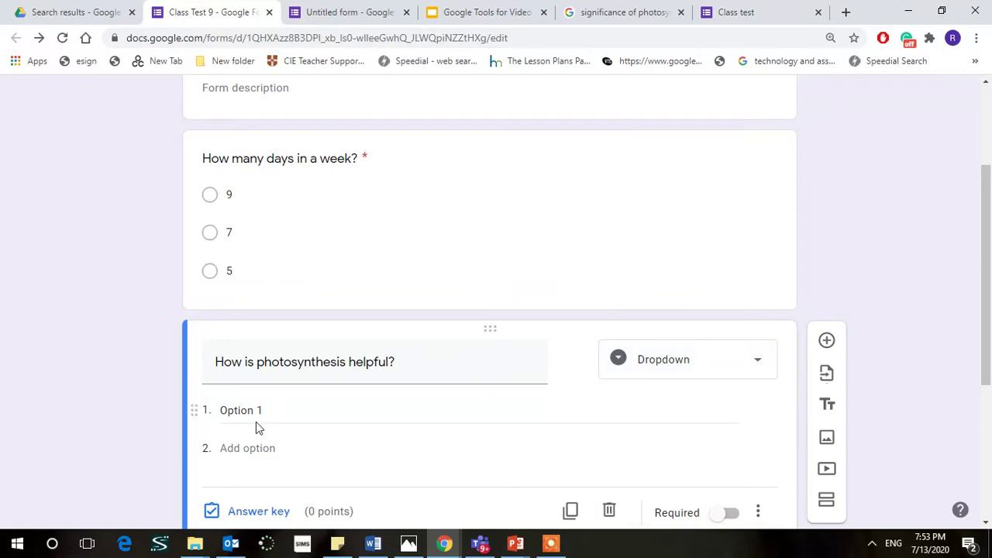
Step: Add the options Food for plants, Travel for plants and Music for plants
left_click(257, 415)
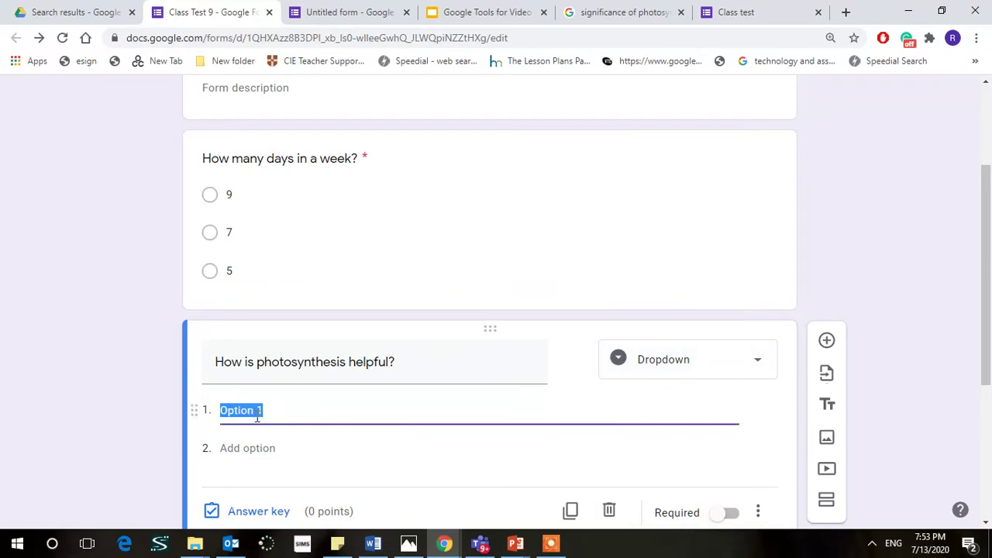
type("Food for")
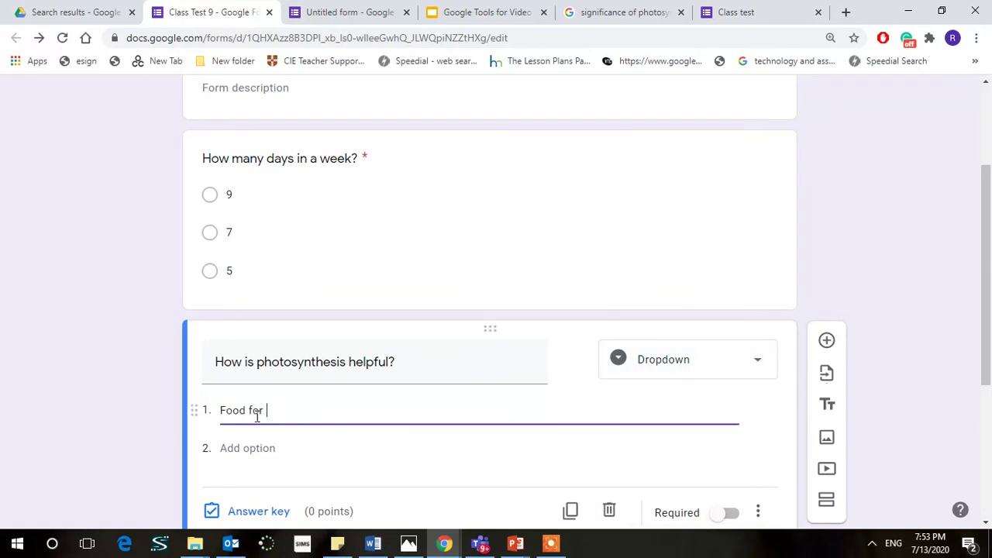
type(" plants")
left_click(253, 448)
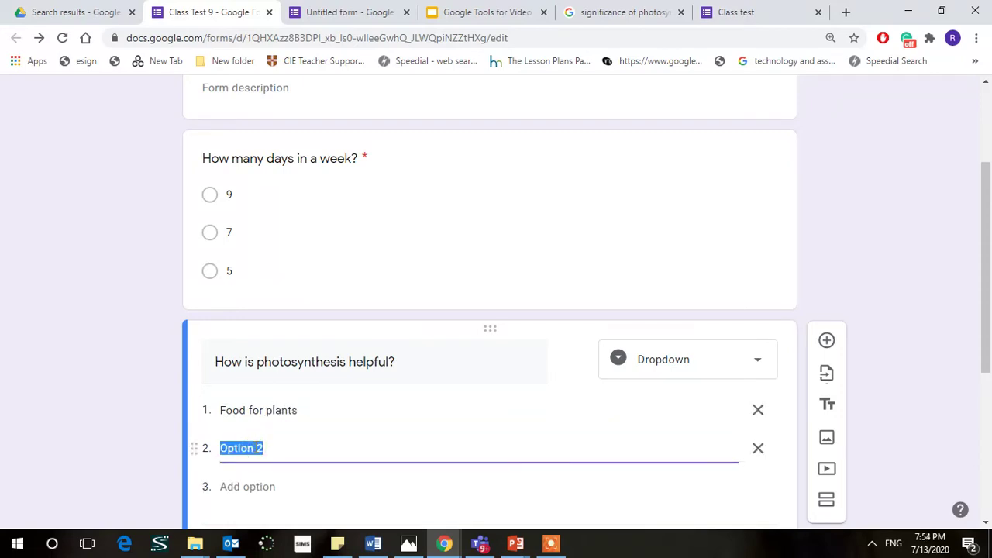
type("Travel for plants")
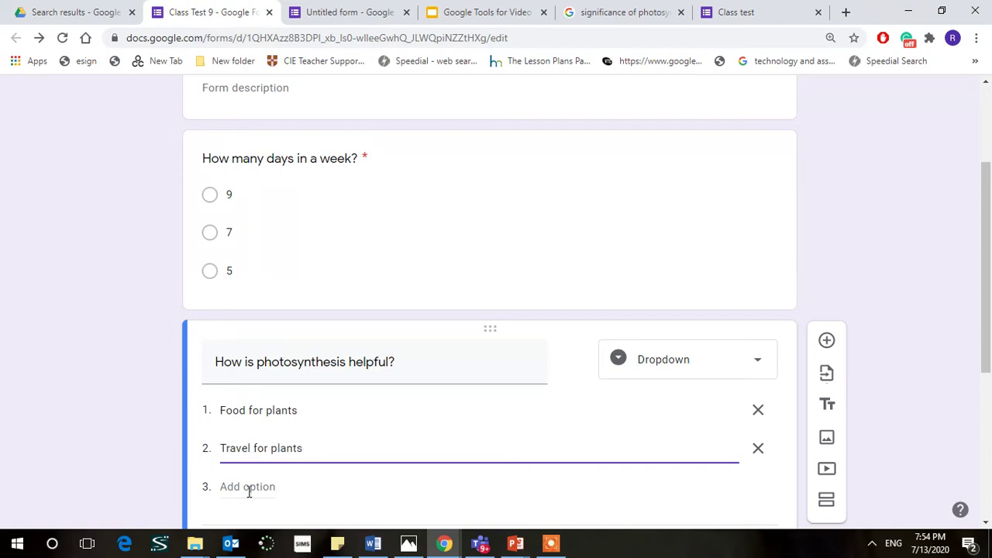
left_click(248, 486)
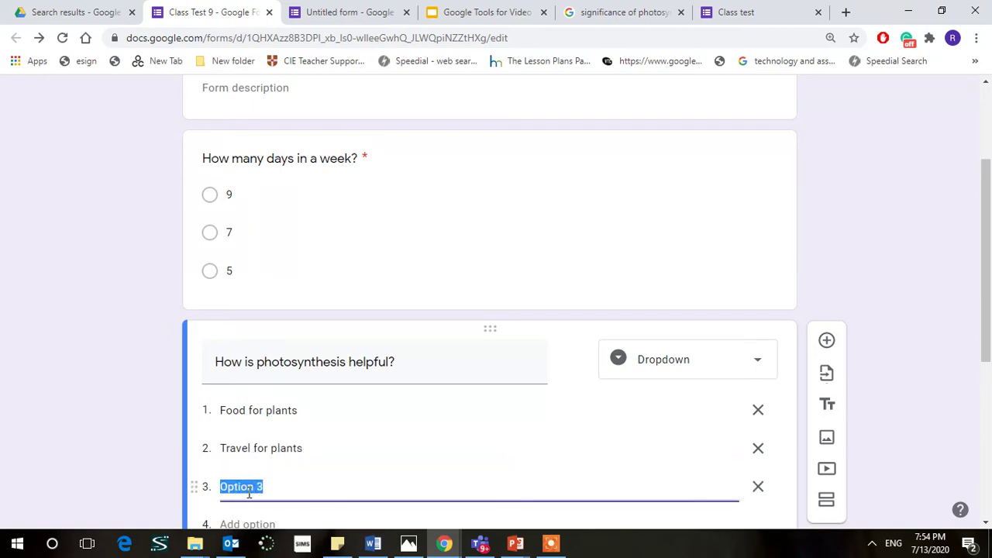
type("Music for plants")
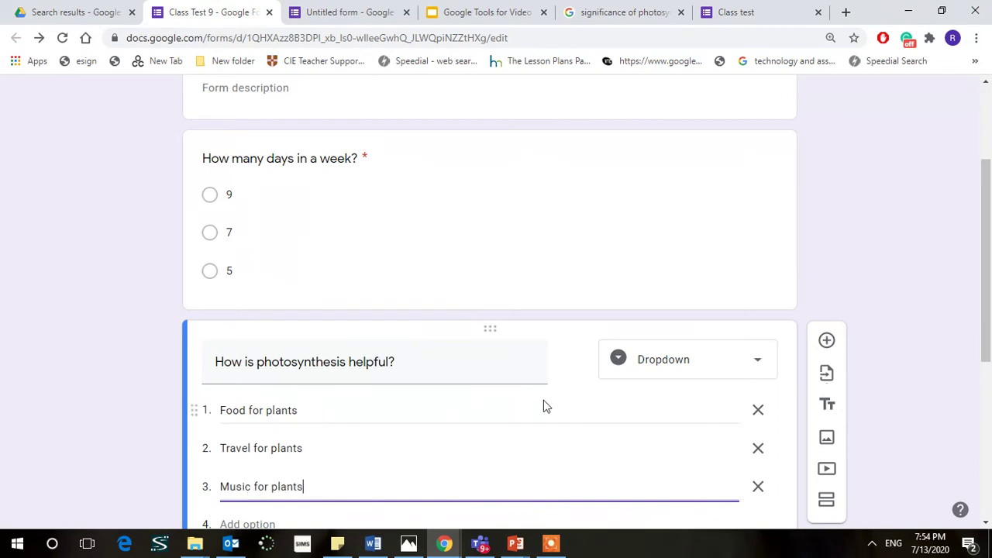
Step: Set Food for plants as the correct answer, worth 1 point
left_click_drag(990, 269, 990, 345)
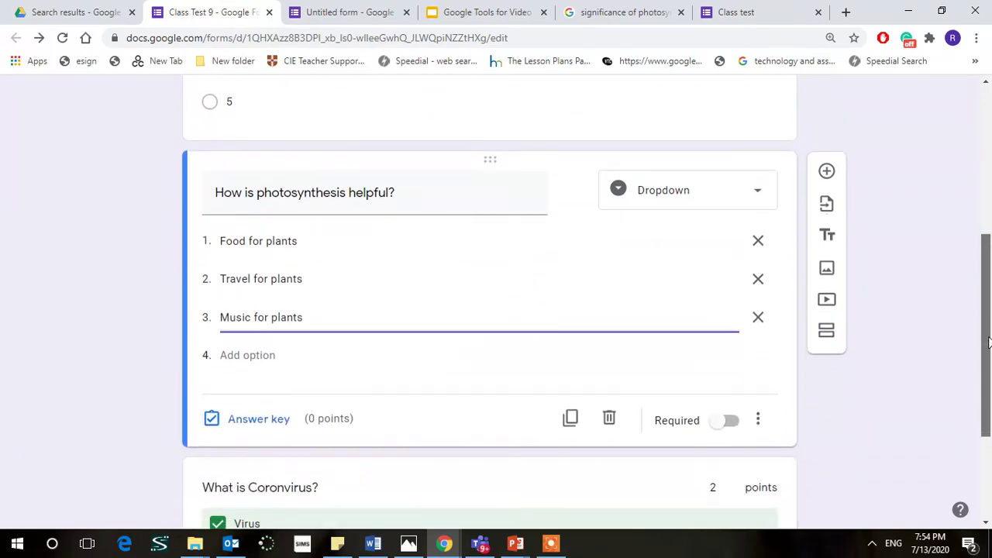
left_click(256, 420)
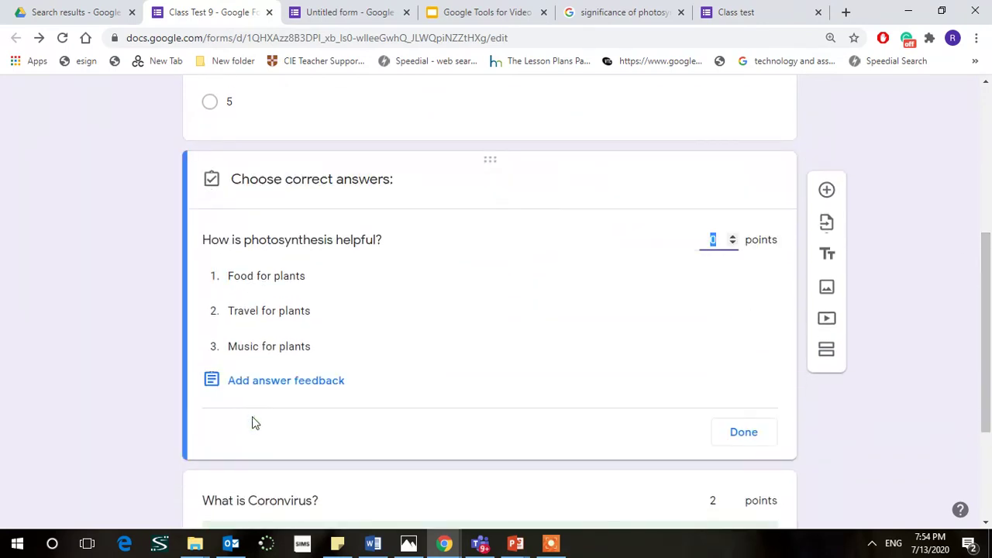
left_click(274, 284)
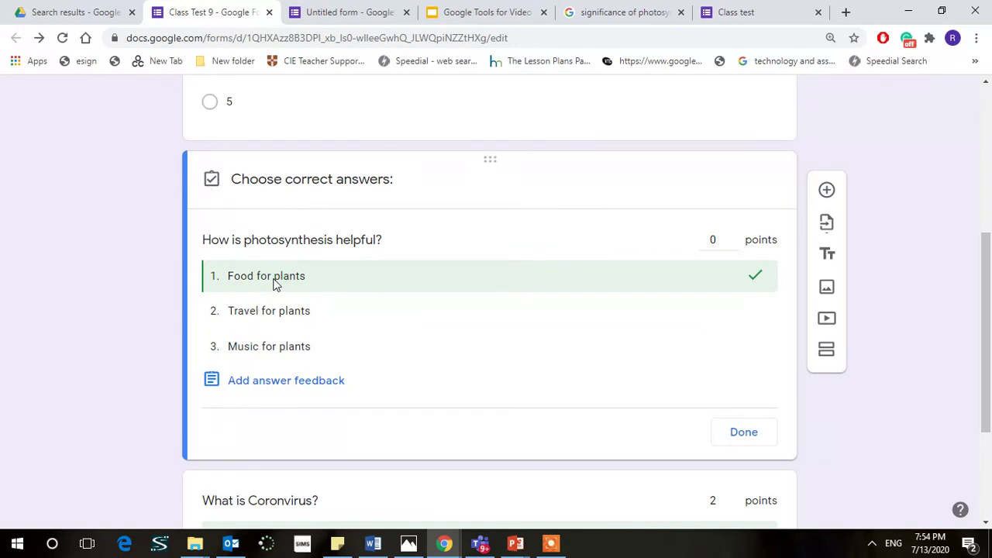
left_click(733, 240)
left_click(767, 443)
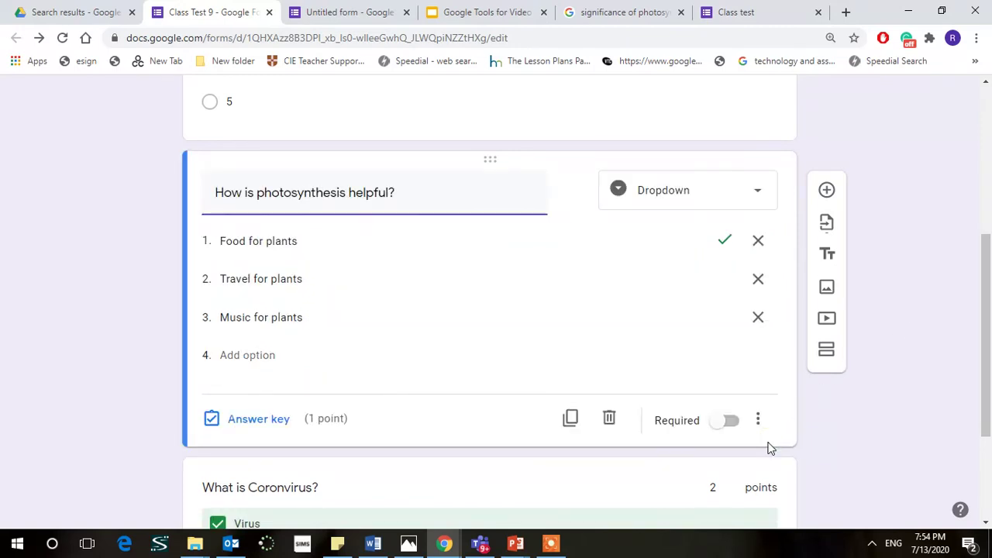
Step: Make the photosynthesis question required and return to the top of the form
left_click(733, 423)
left_click(988, 93)
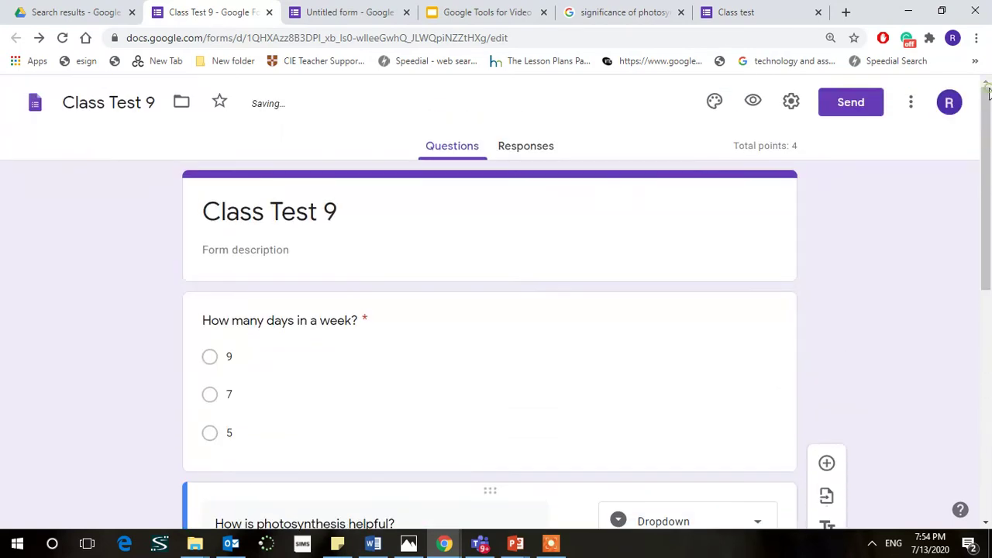
left_click_drag(991, 224, 971, 211)
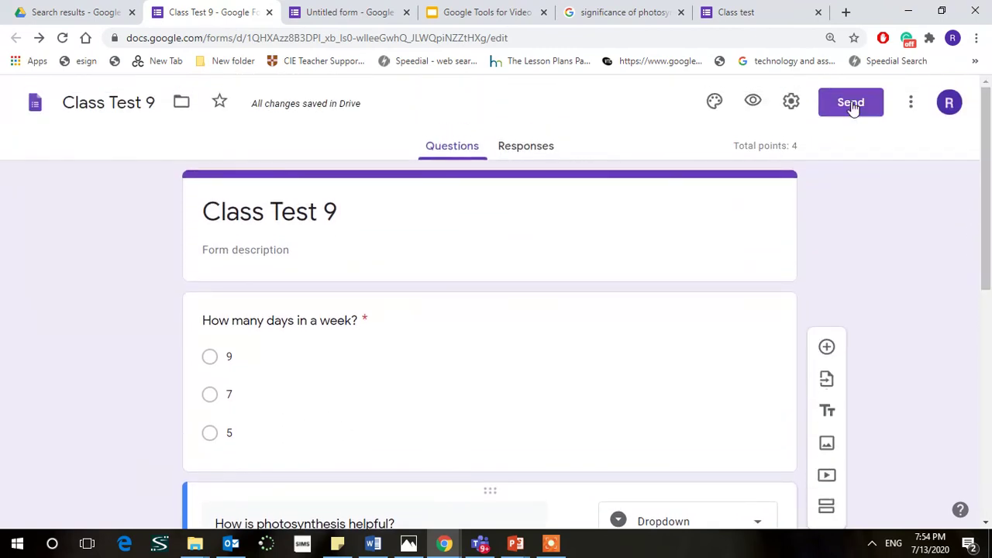
Step: Get the shortened forms.gle link from Send's link option, then minimize the browser
left_click(880, 107)
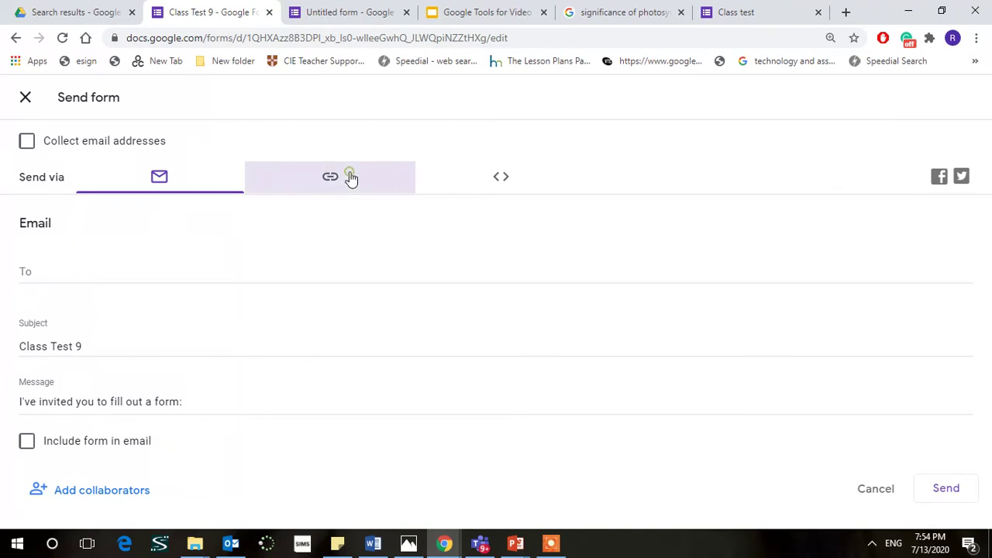
left_click(349, 177)
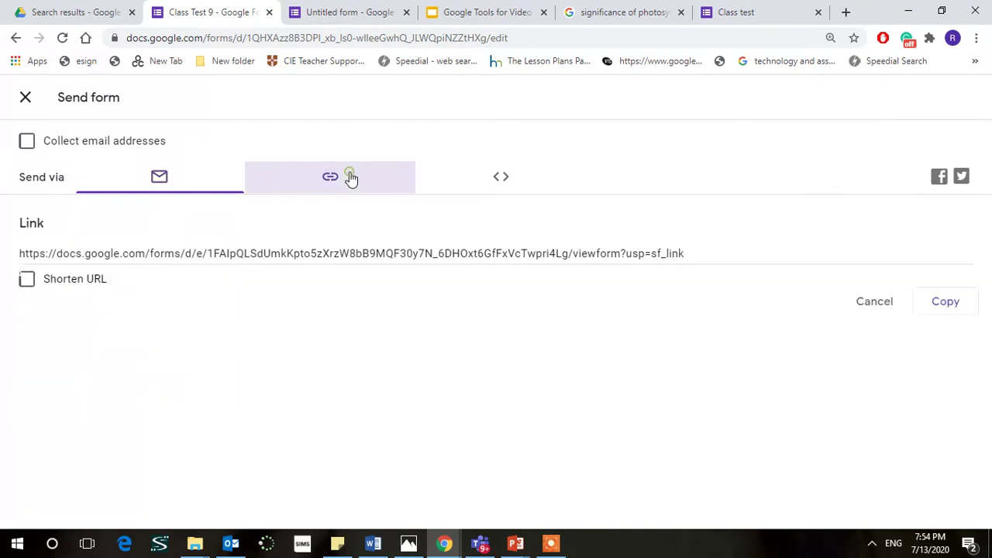
left_click(78, 286)
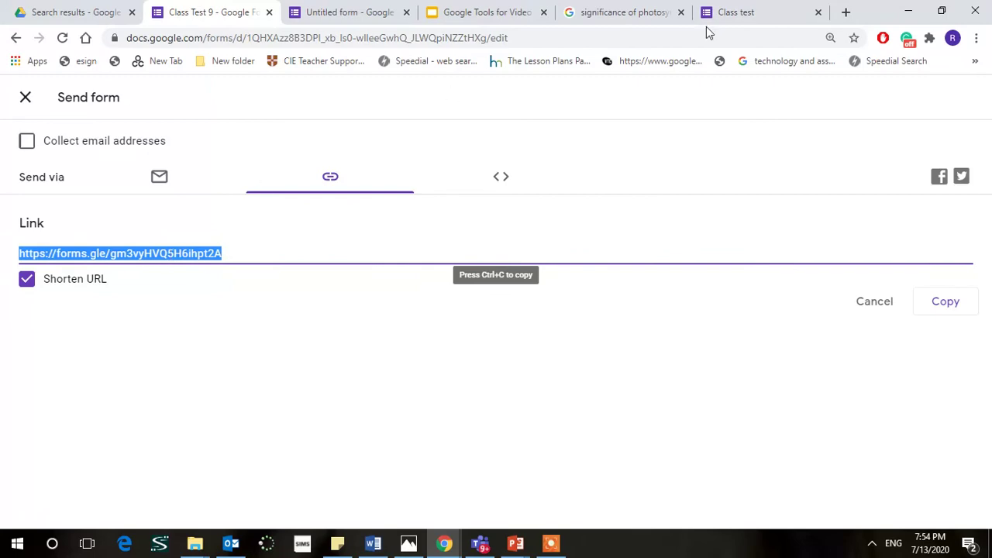
left_click(909, 11)
Step: Launch Microsoft Teams from the desktop and start a new Computing 4C assignment
left_click(911, 11)
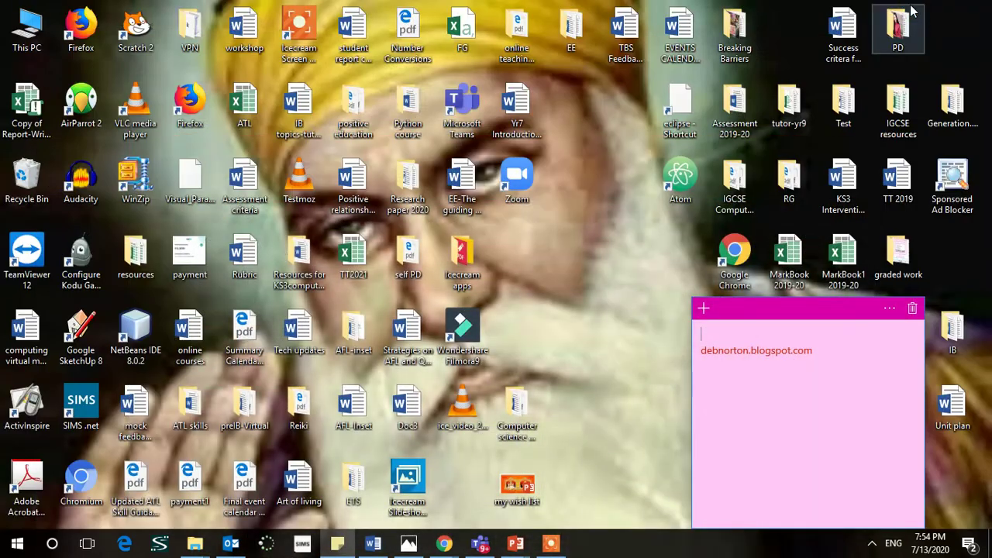
left_click(448, 106)
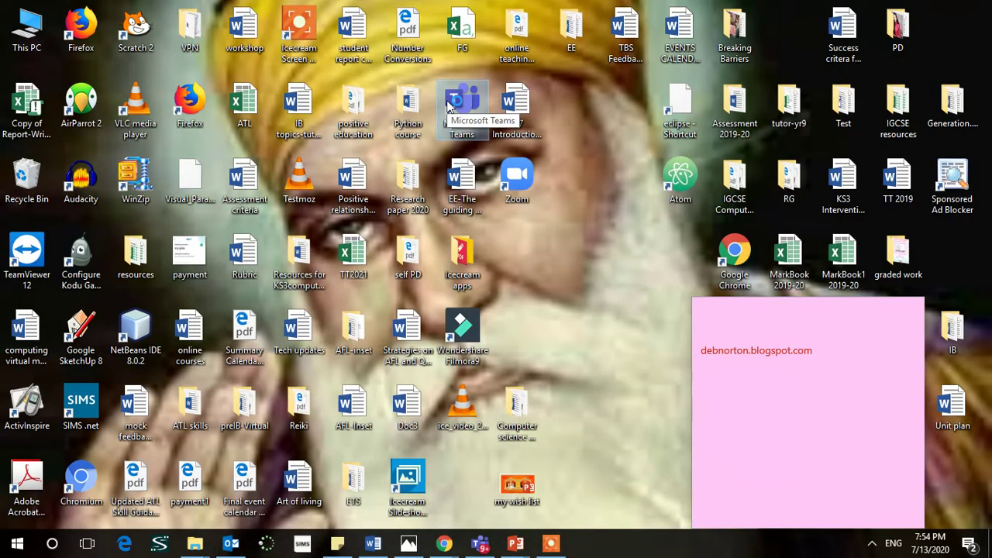
double_click(448, 106)
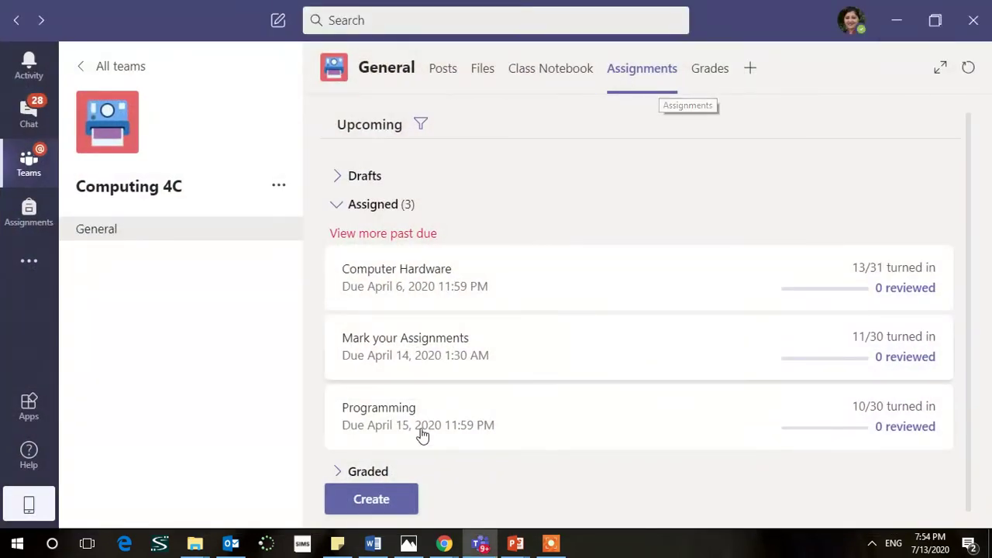
left_click(387, 500)
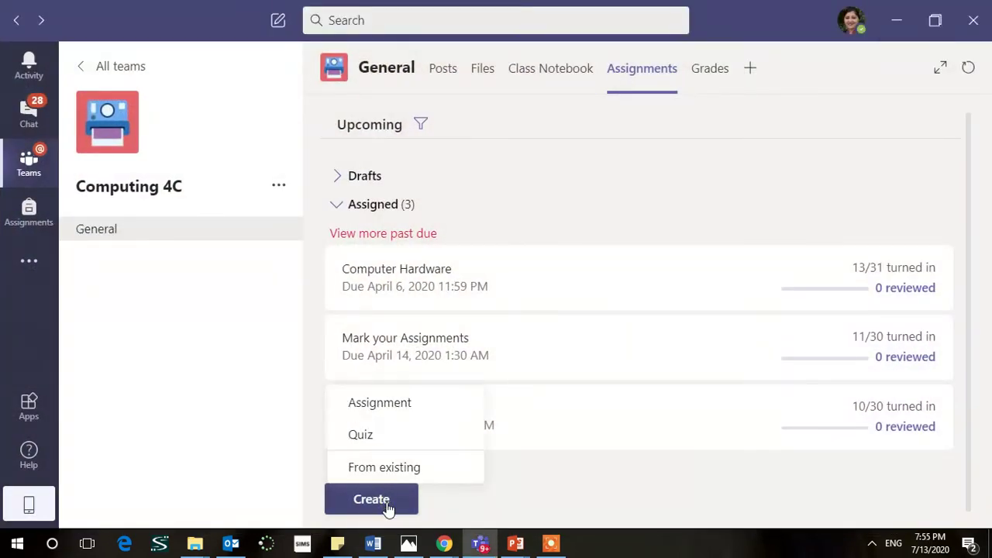
left_click(416, 412)
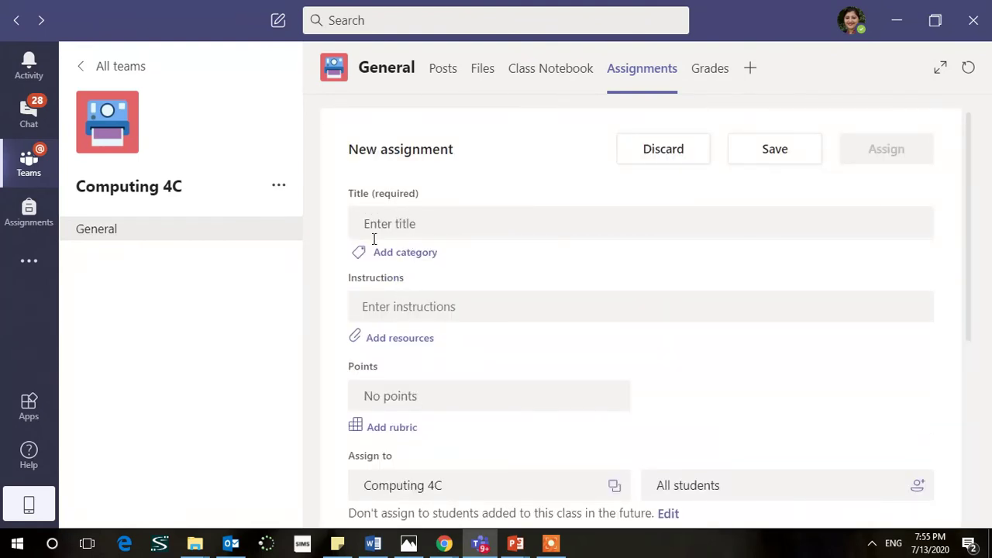
Step: Title the assignment 'Class test' with instructions 'All questions are rquired' and begin adding a resource
left_click(378, 234)
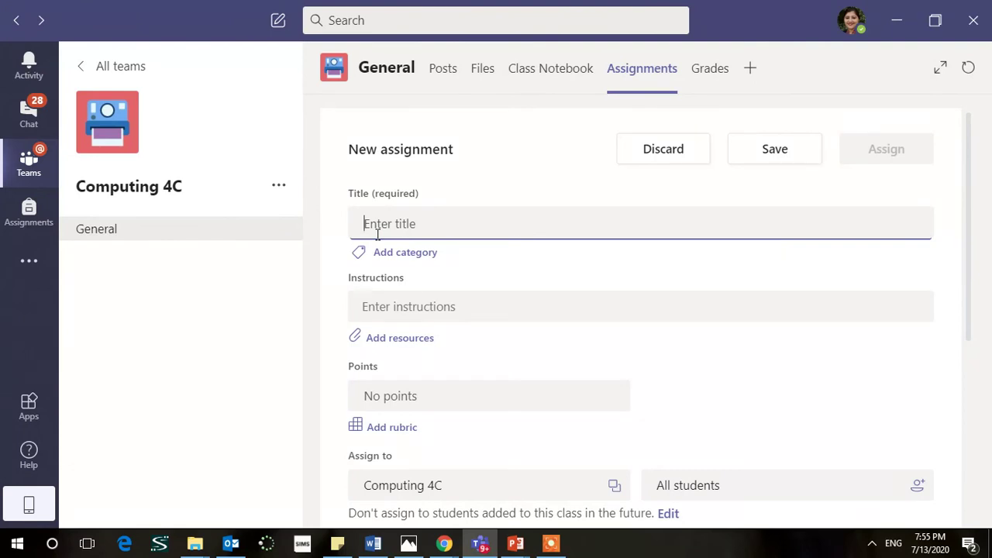
type("Clas")
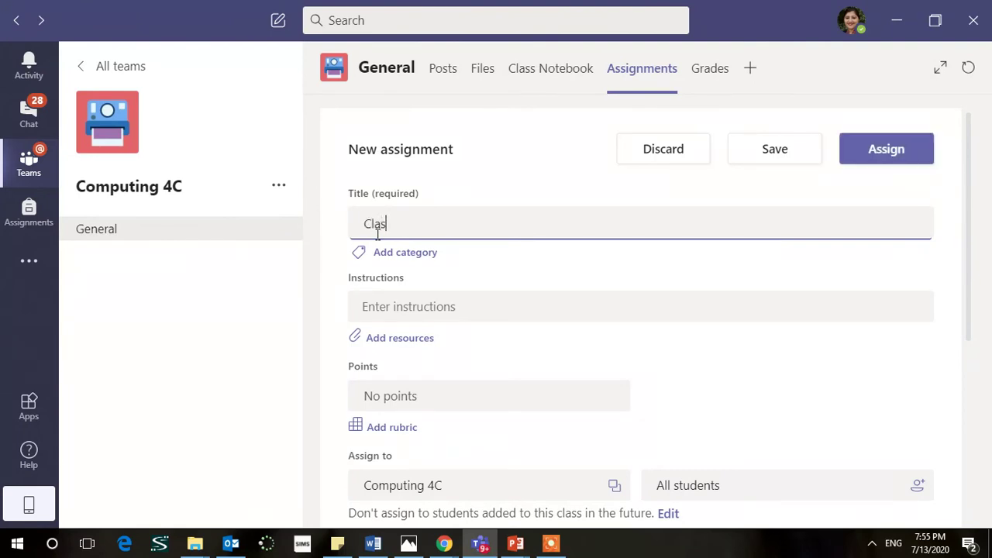
type("s test")
left_click(376, 314)
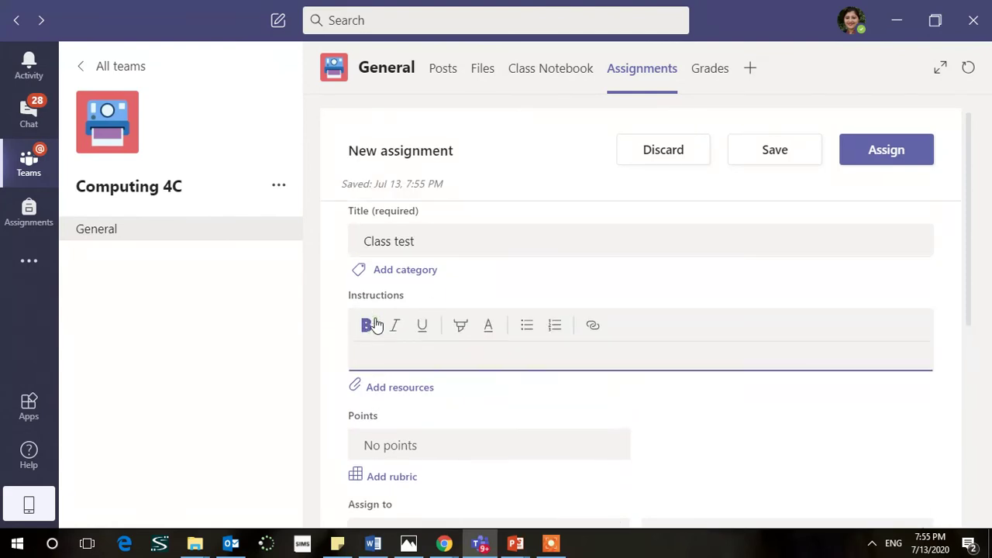
type("All questions are rquired")
left_click(363, 394)
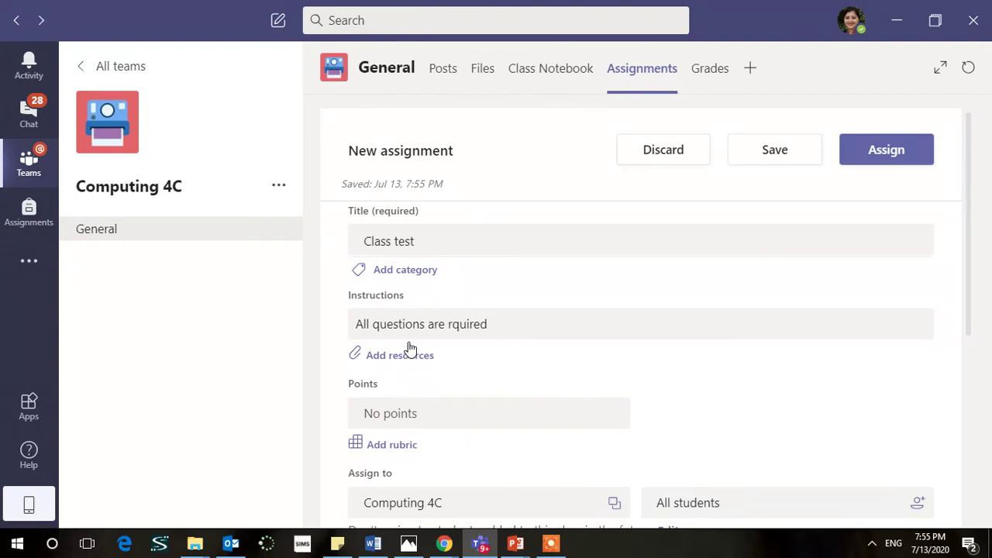
left_click(405, 366)
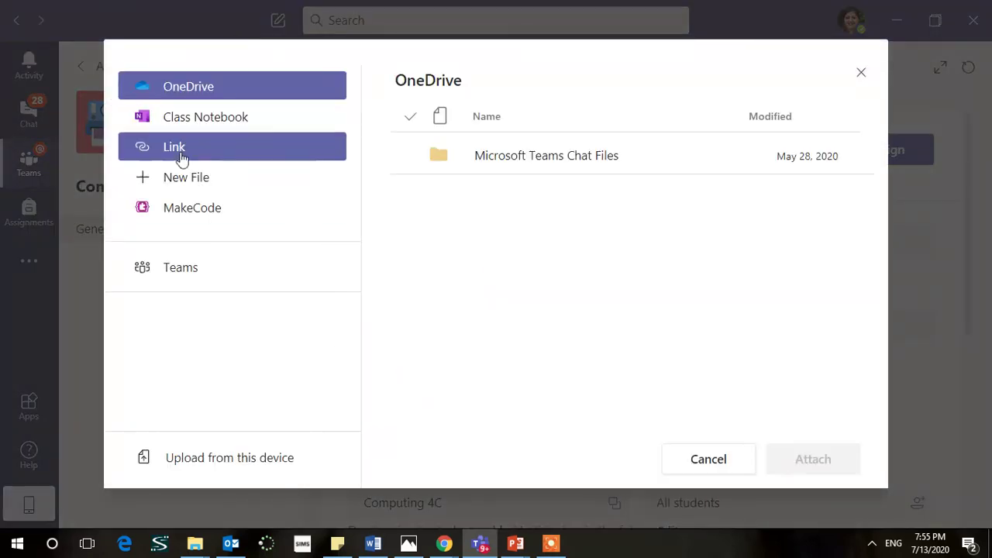
Step: Attach the pasted forms.gle quiz link as a web link resource with display text 'Class test'
left_click(178, 152)
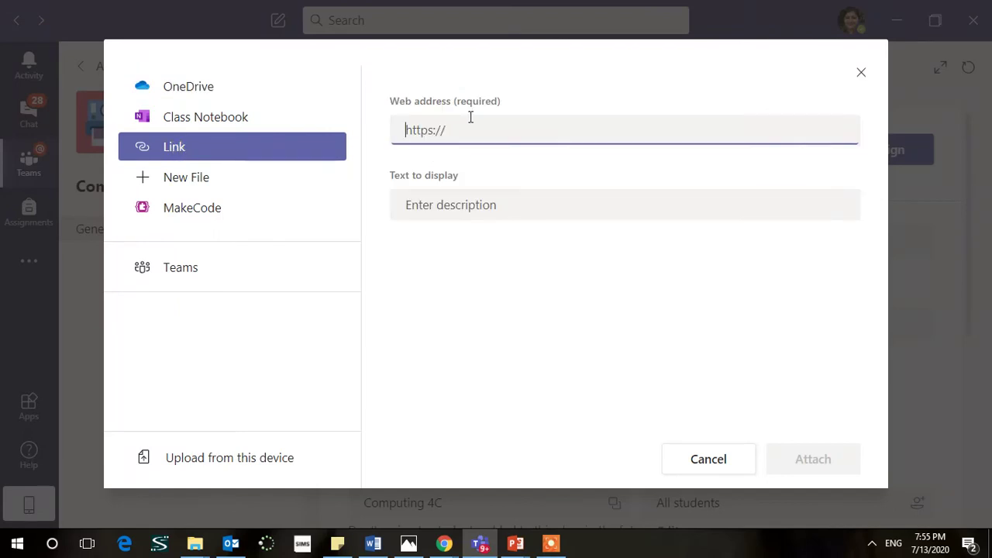
key("ctrl+v")
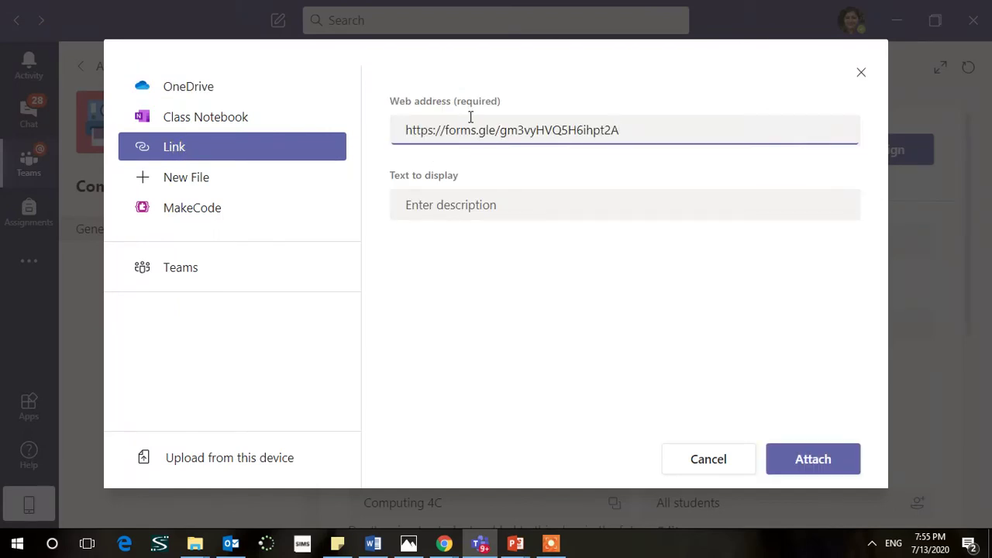
left_click(476, 198)
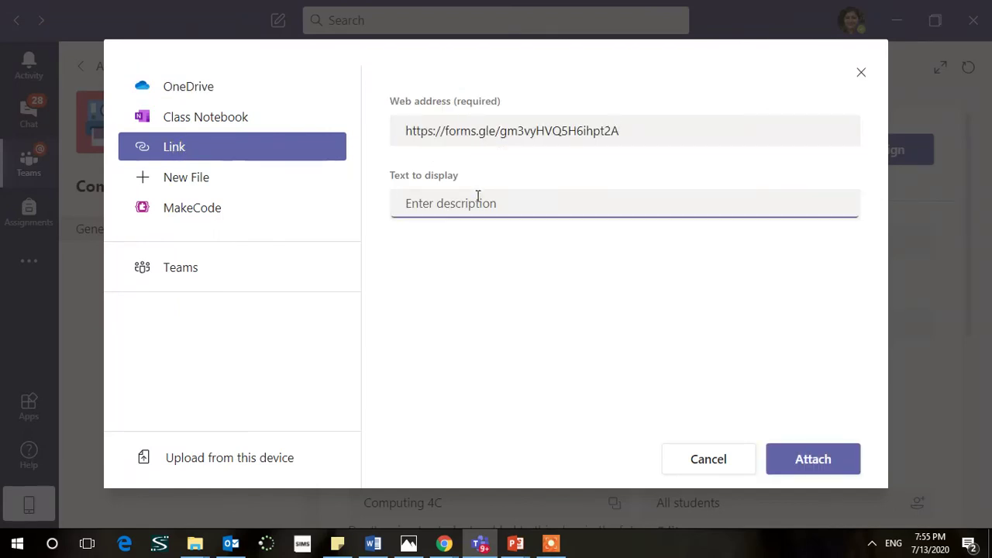
type("Class test")
left_click(825, 460)
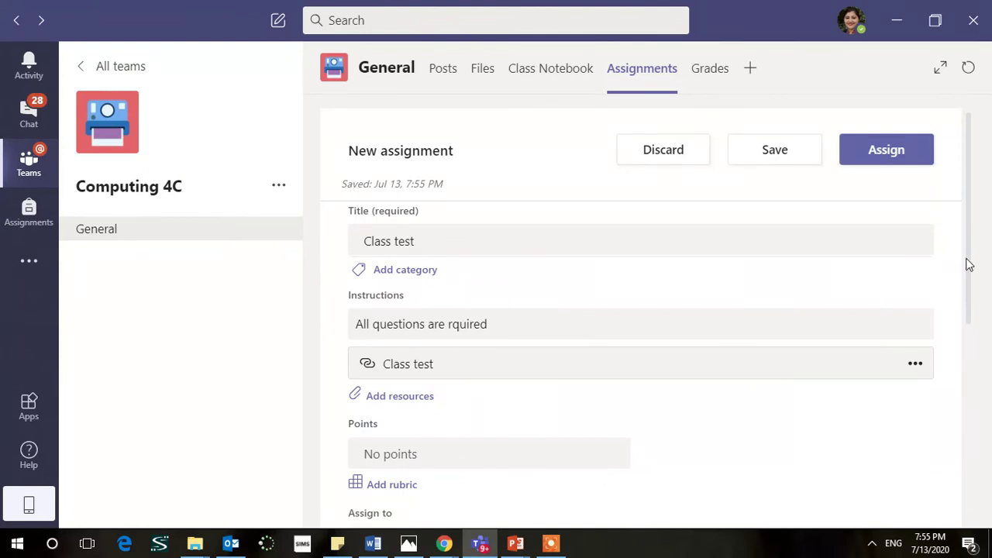
Step: Set the assignment's due date to Friday, July 24, 2020 instead of July 14
left_click_drag(966, 261, 967, 394)
left_click(497, 401)
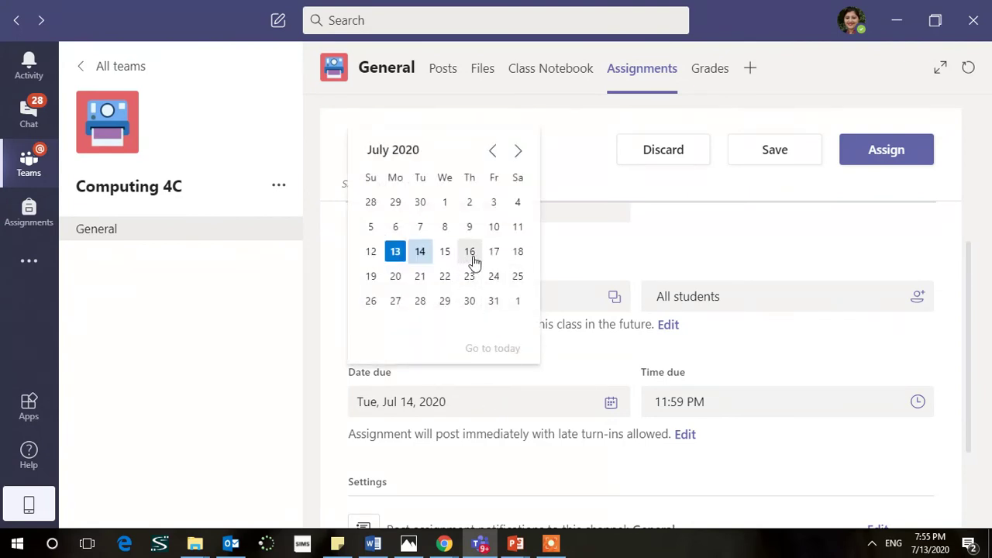
left_click(494, 276)
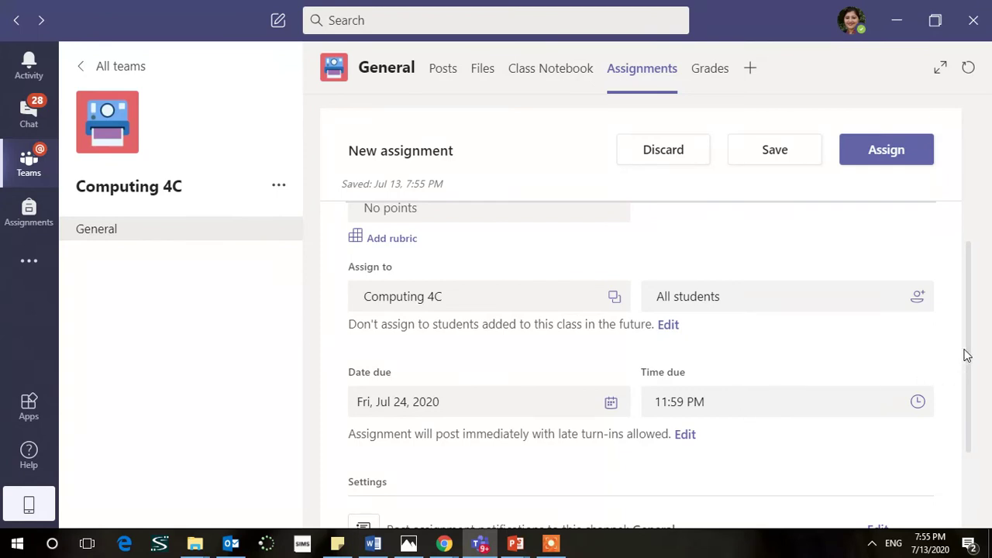
left_click_drag(965, 355, 968, 454)
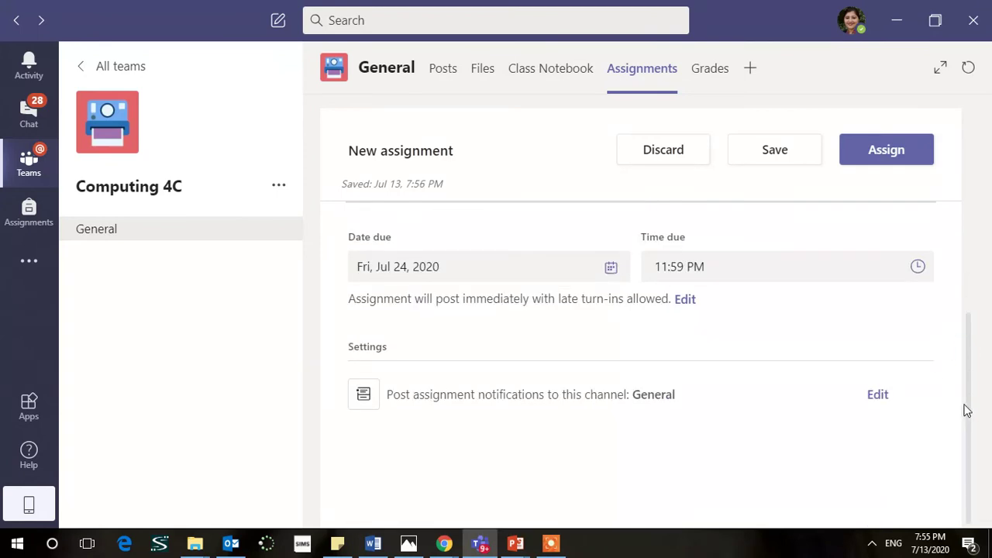
left_click_drag(967, 408, 947, 184)
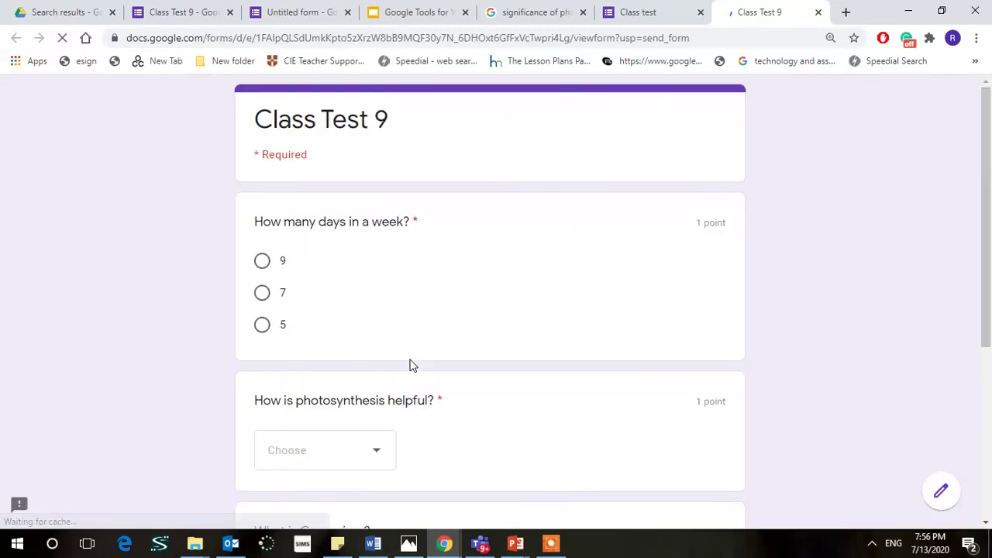
Step: Scroll through the Class Test 9 quiz to check its required 1-point questions, then open the recorder controls
left_click_drag(984, 147, 981, 249)
scroll(702, 321, "down", 1)
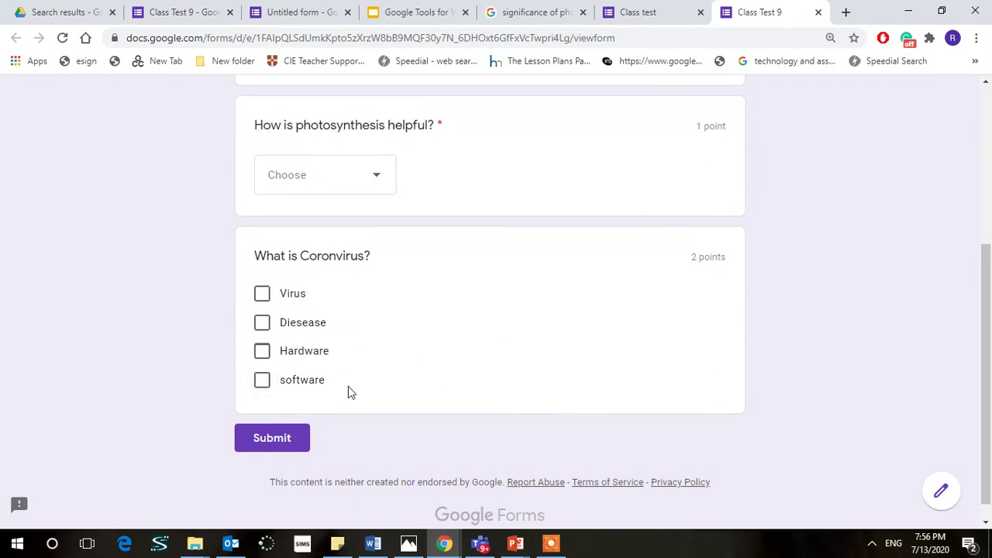
left_click_drag(987, 335, 983, 151)
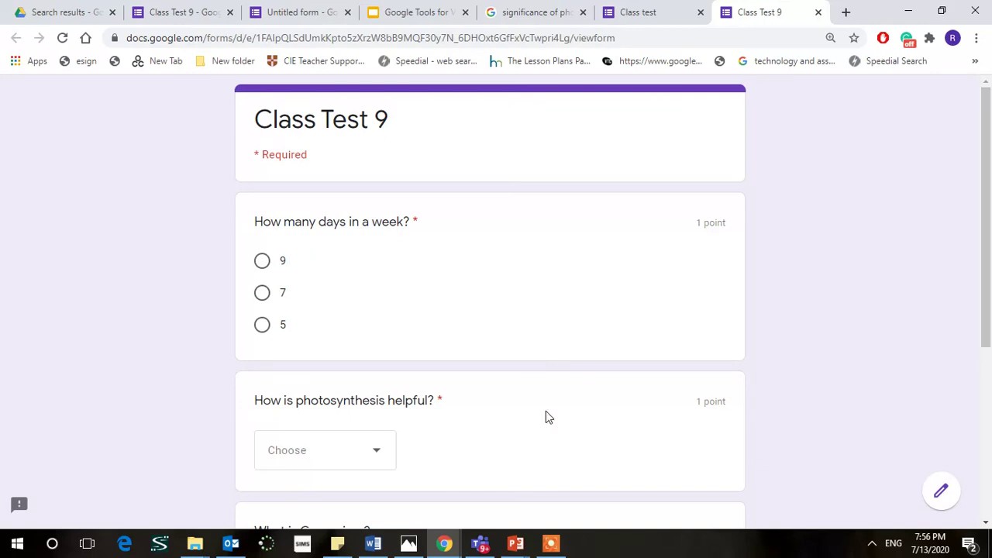
left_click(550, 545)
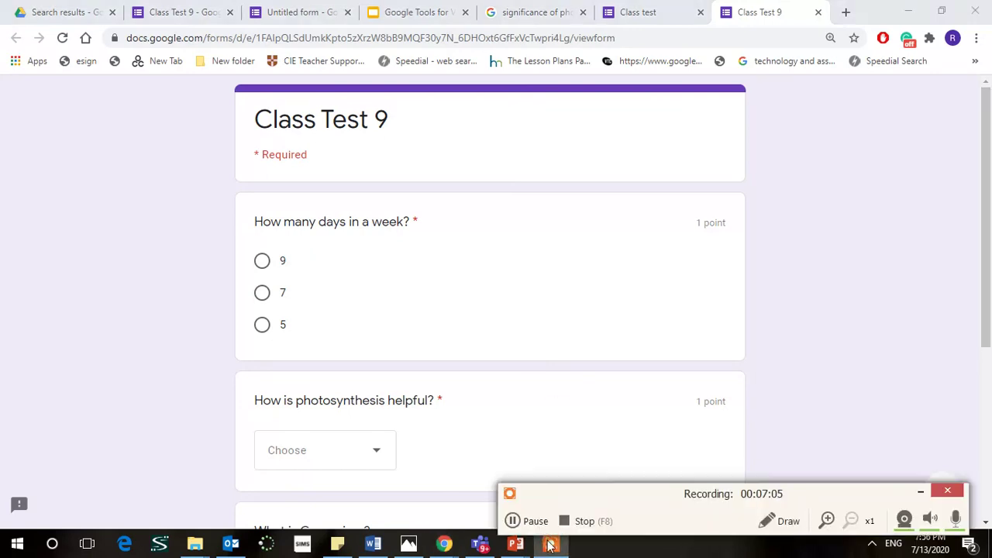